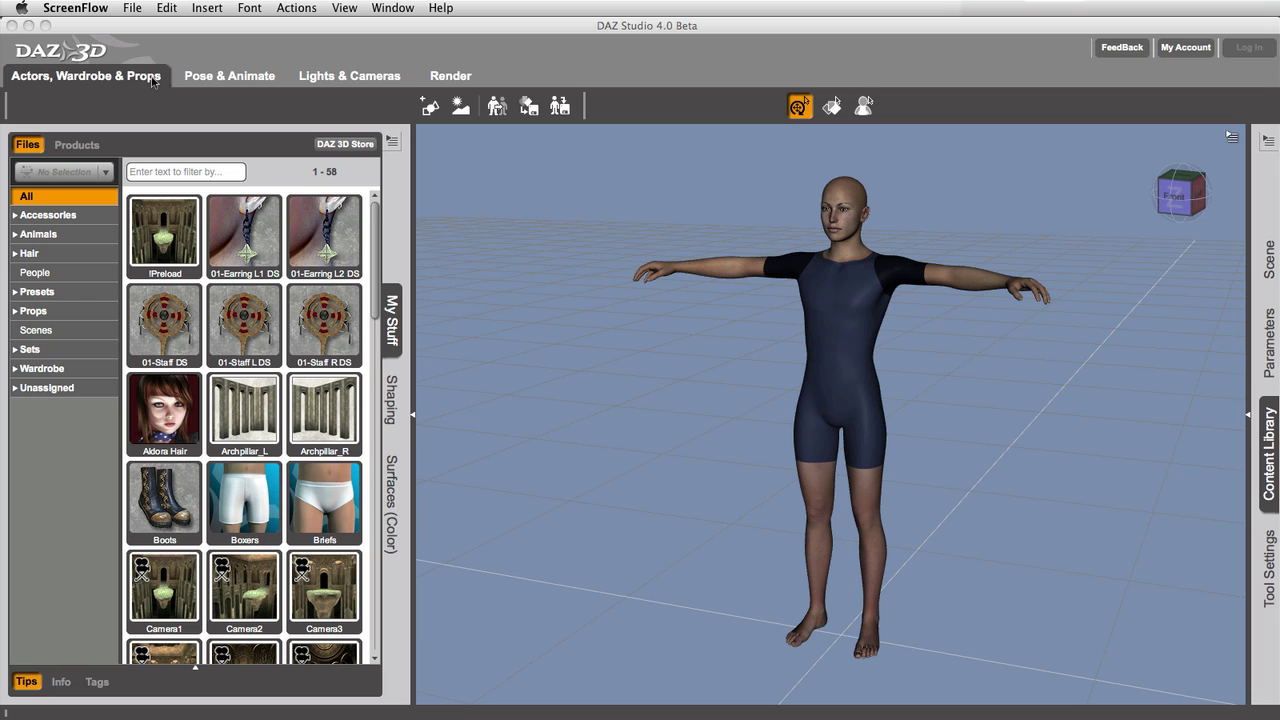
# Step: Switch My Stuff between products and files, and preview the Aldora Hair and Archpillar_L file details
pyautogui.click(70, 150)
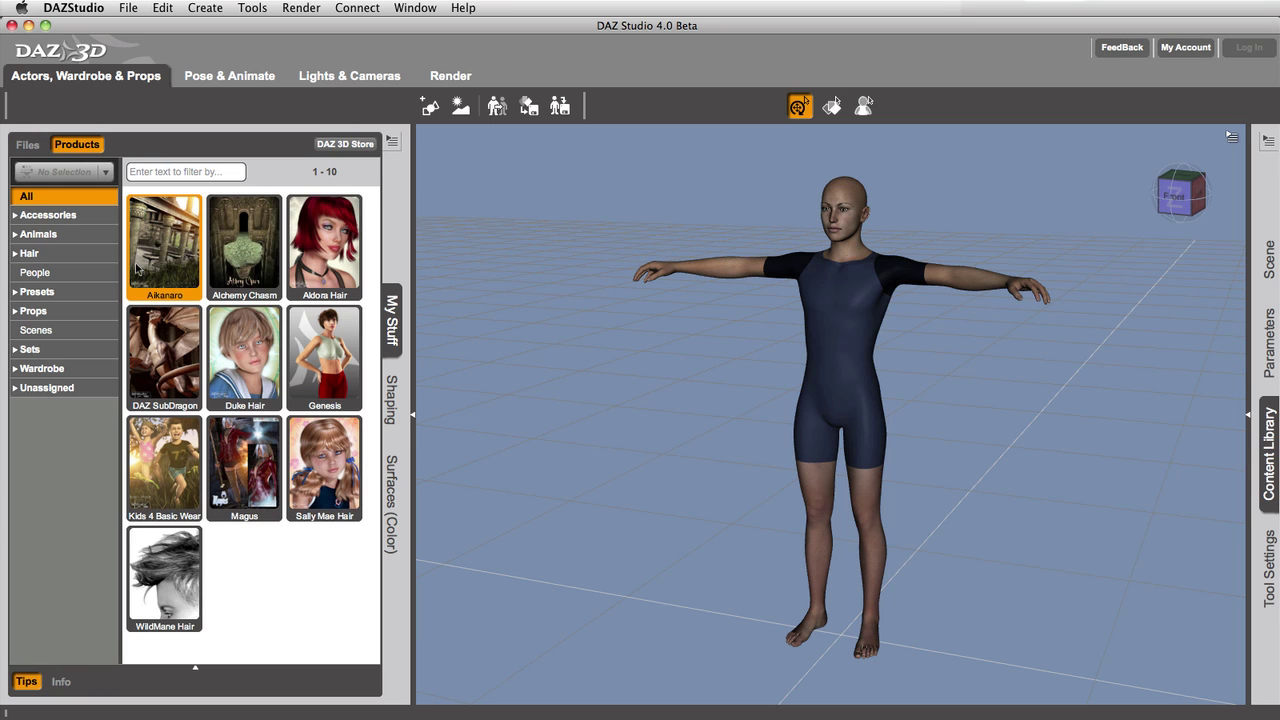
pyautogui.click(18, 147)
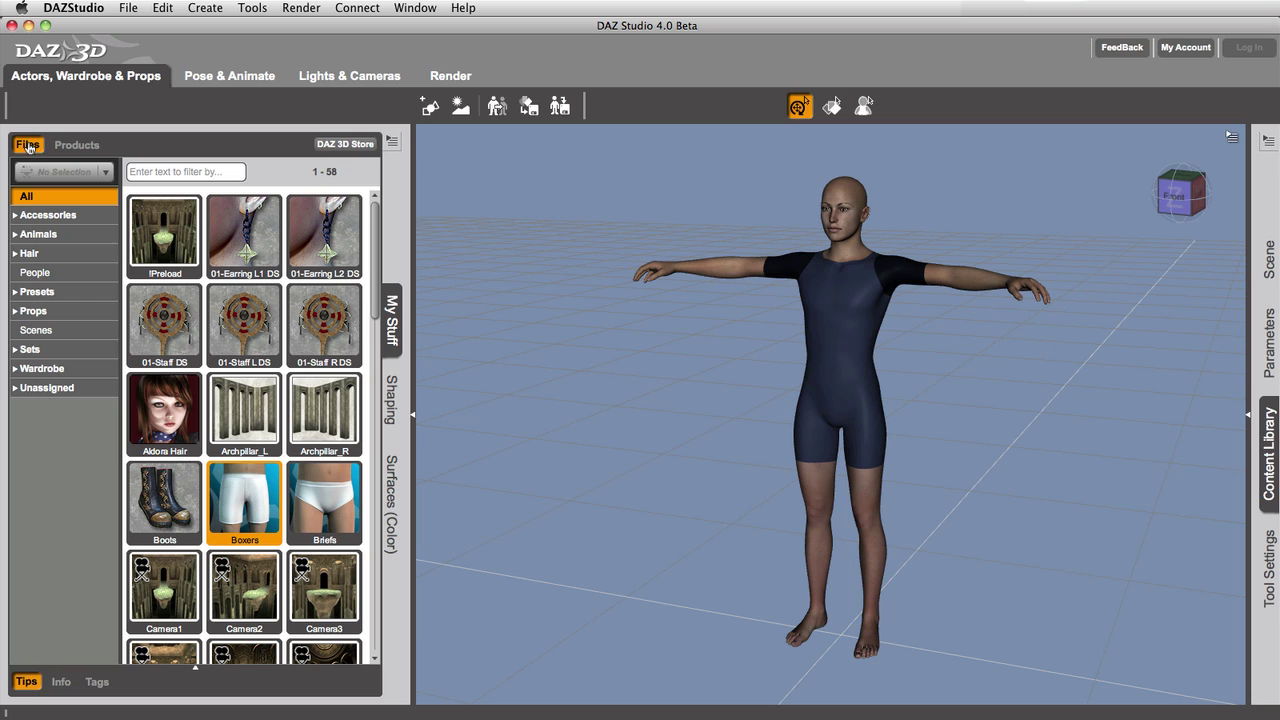
pyautogui.click(60, 682)
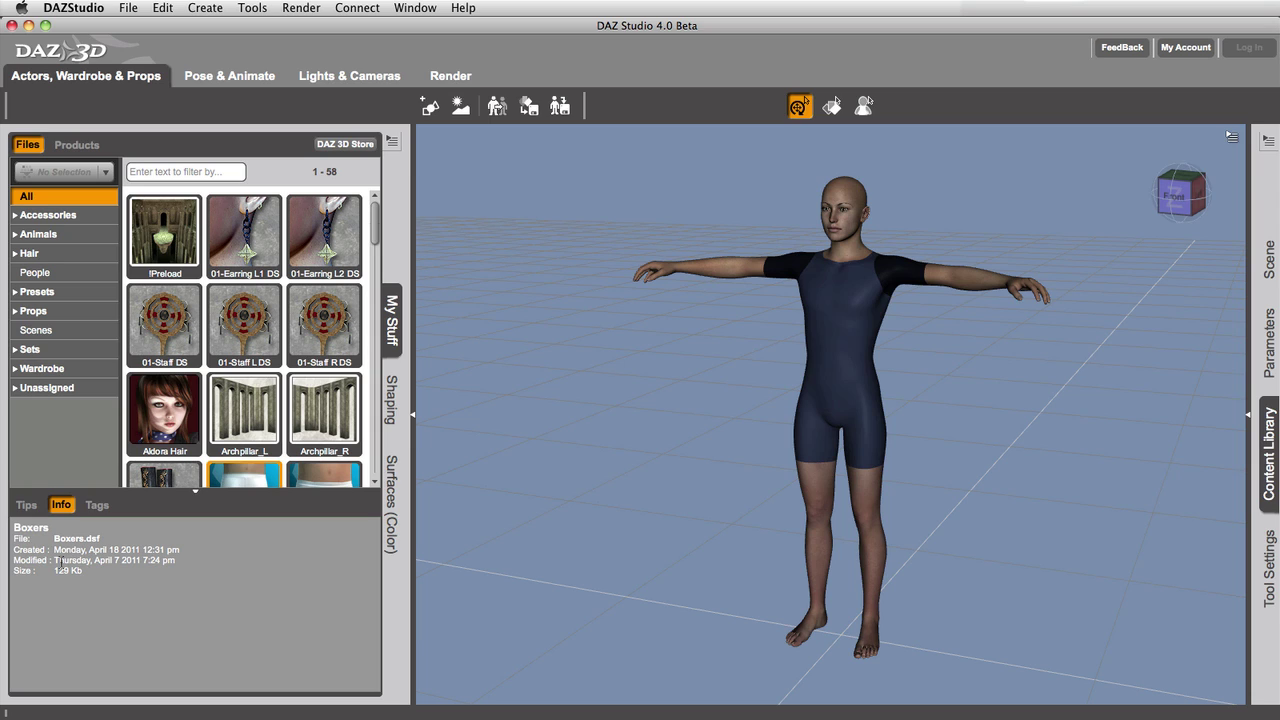
pyautogui.click(155, 430)
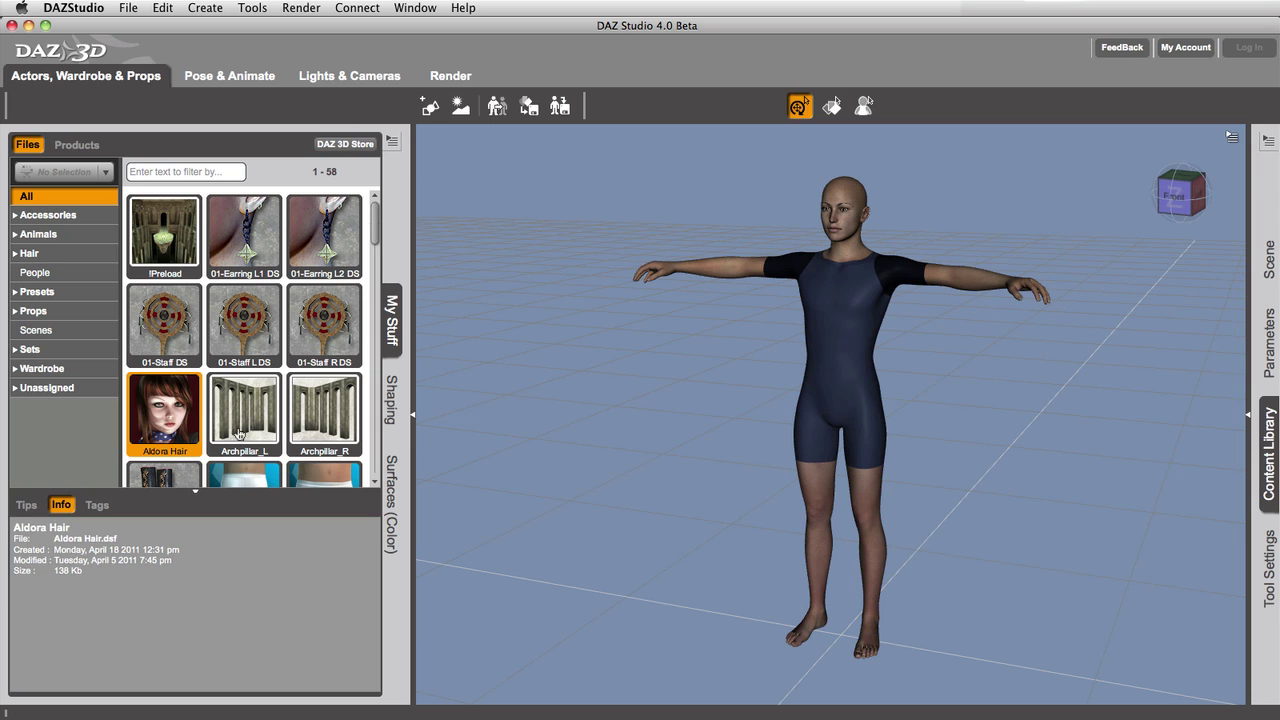
pyautogui.click(240, 435)
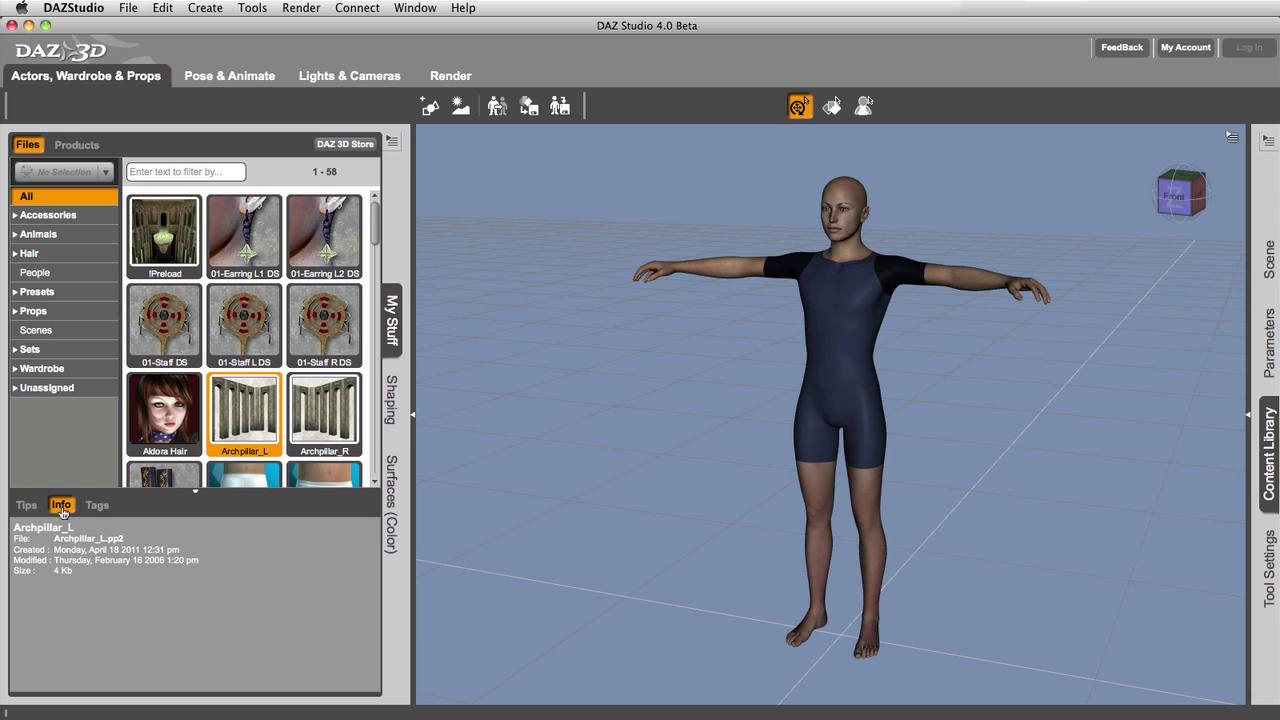
pyautogui.click(61, 505)
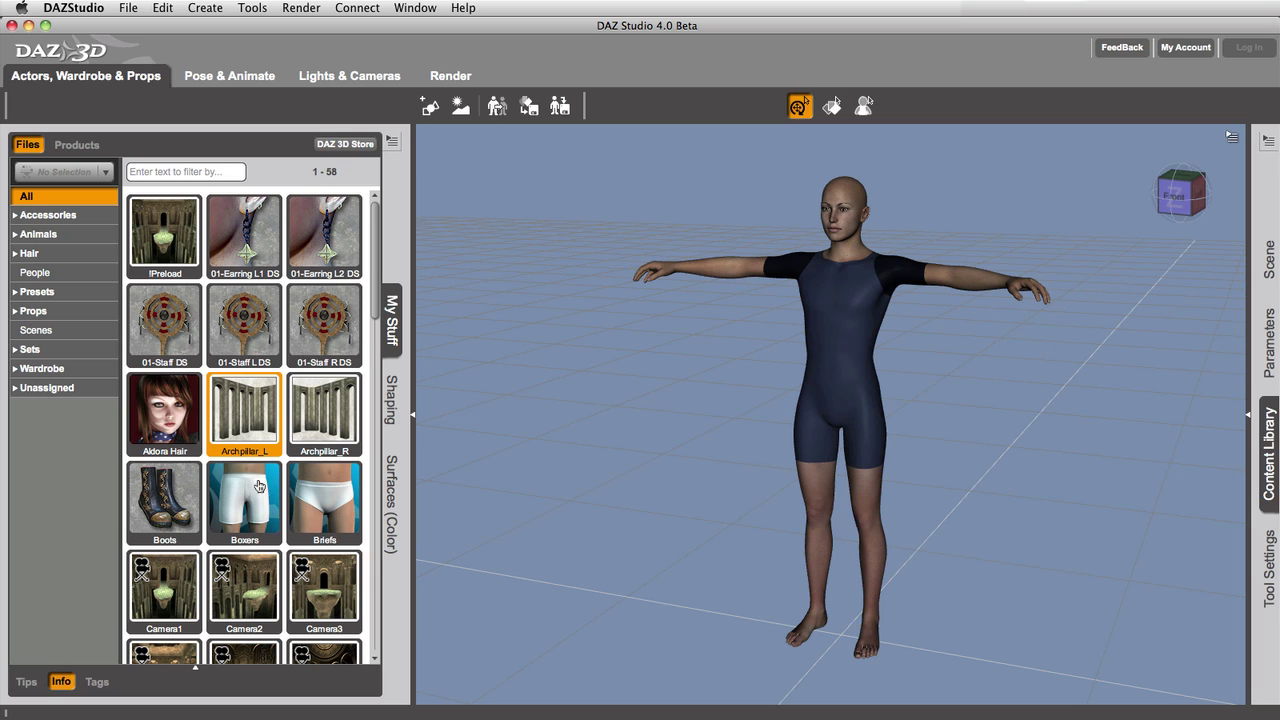
# Step: List the 14 files that customize Aldora Hair, then return to the full file list
pyautogui.rightClick(175, 436)
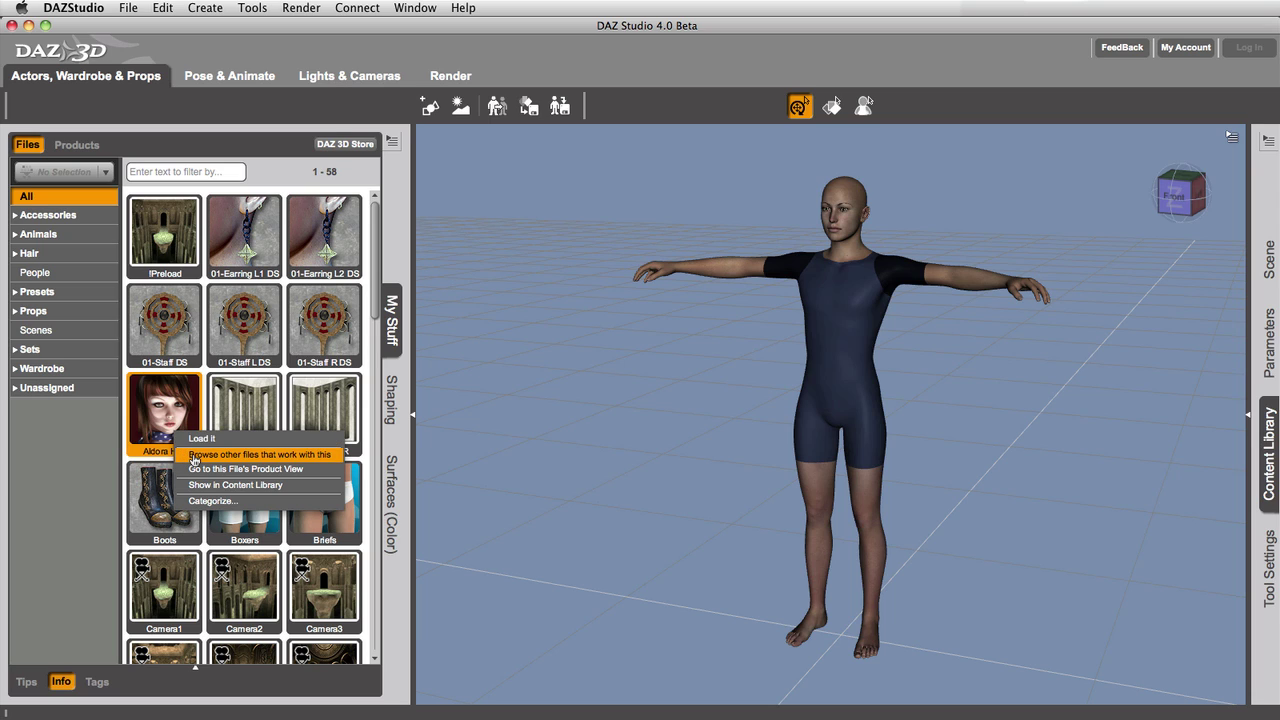
pyautogui.click(195, 456)
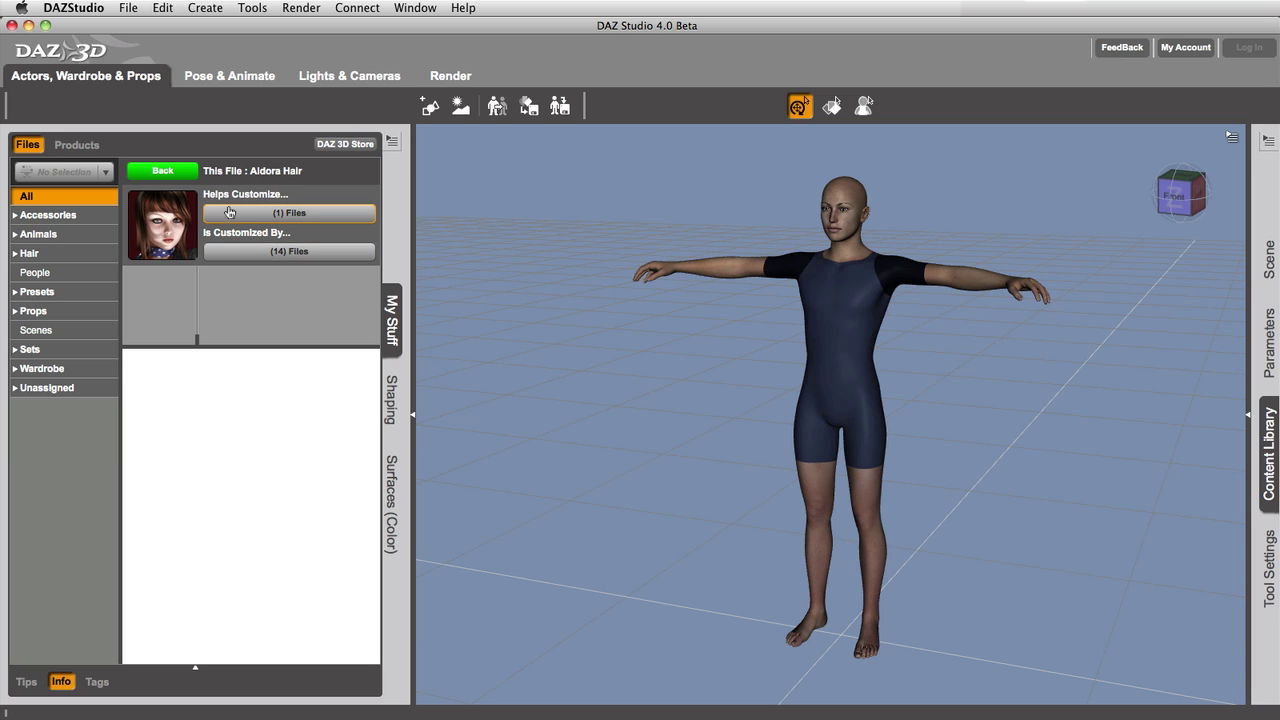
pyautogui.click(268, 213)
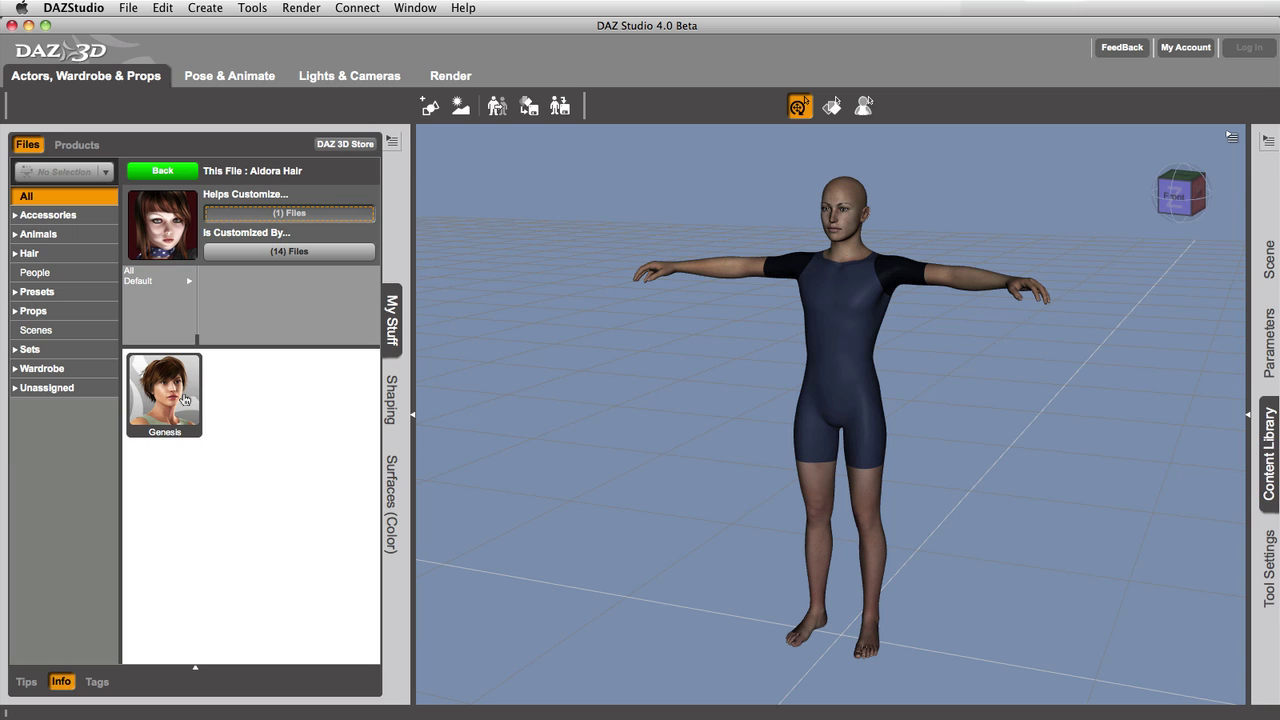
pyautogui.click(287, 256)
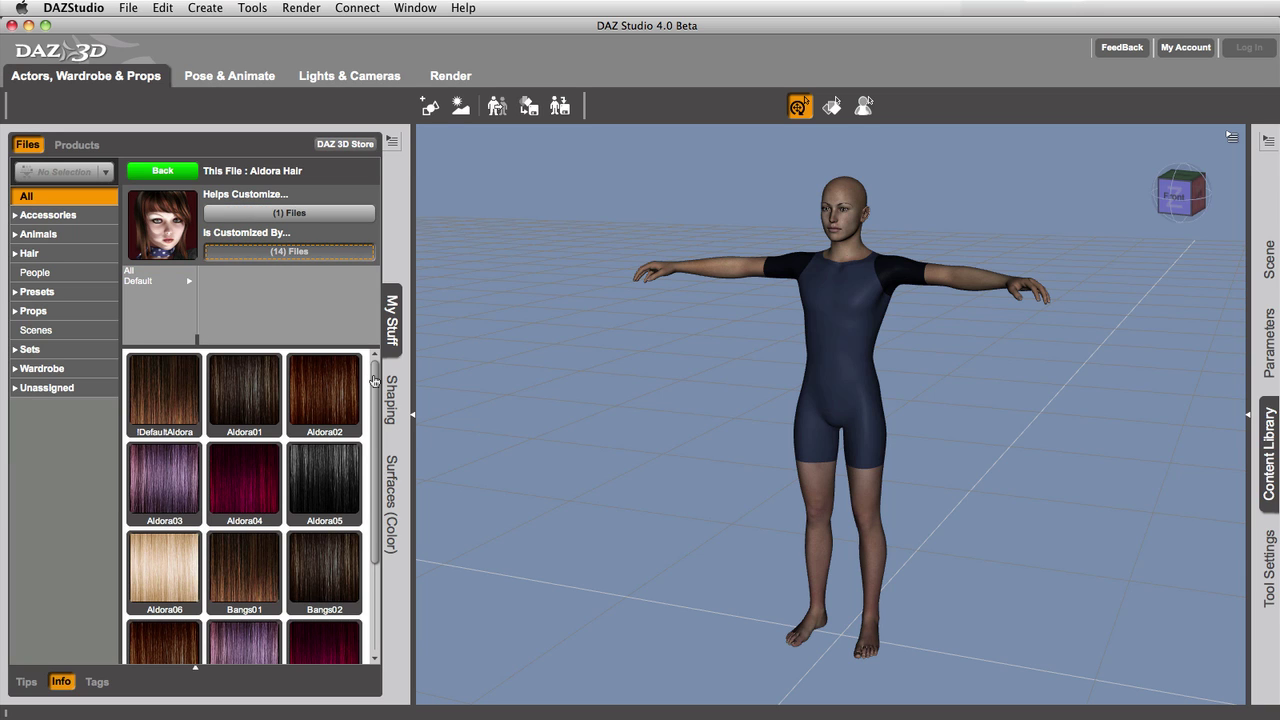
pyautogui.scroll(-3, 370, 484)
pyautogui.scroll(3, 370, 484)
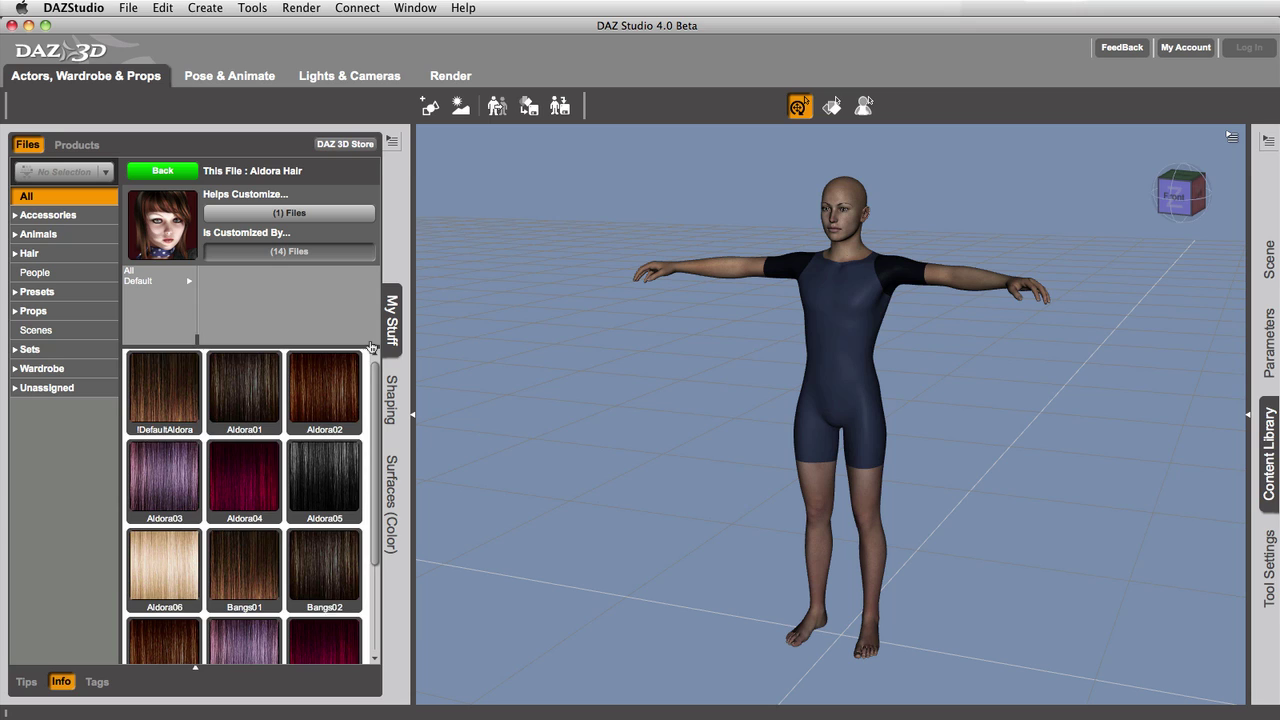
pyautogui.scroll(-3, 376, 490)
pyautogui.scroll(3, 376, 522)
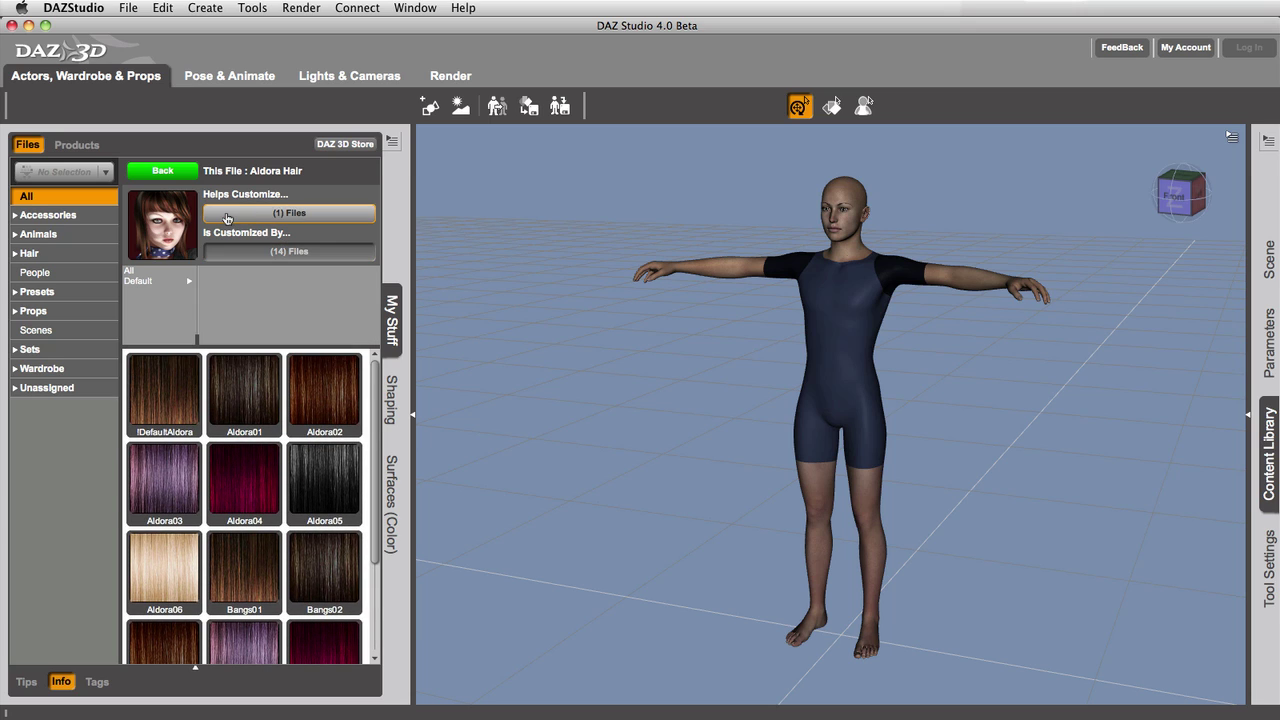
pyautogui.click(162, 172)
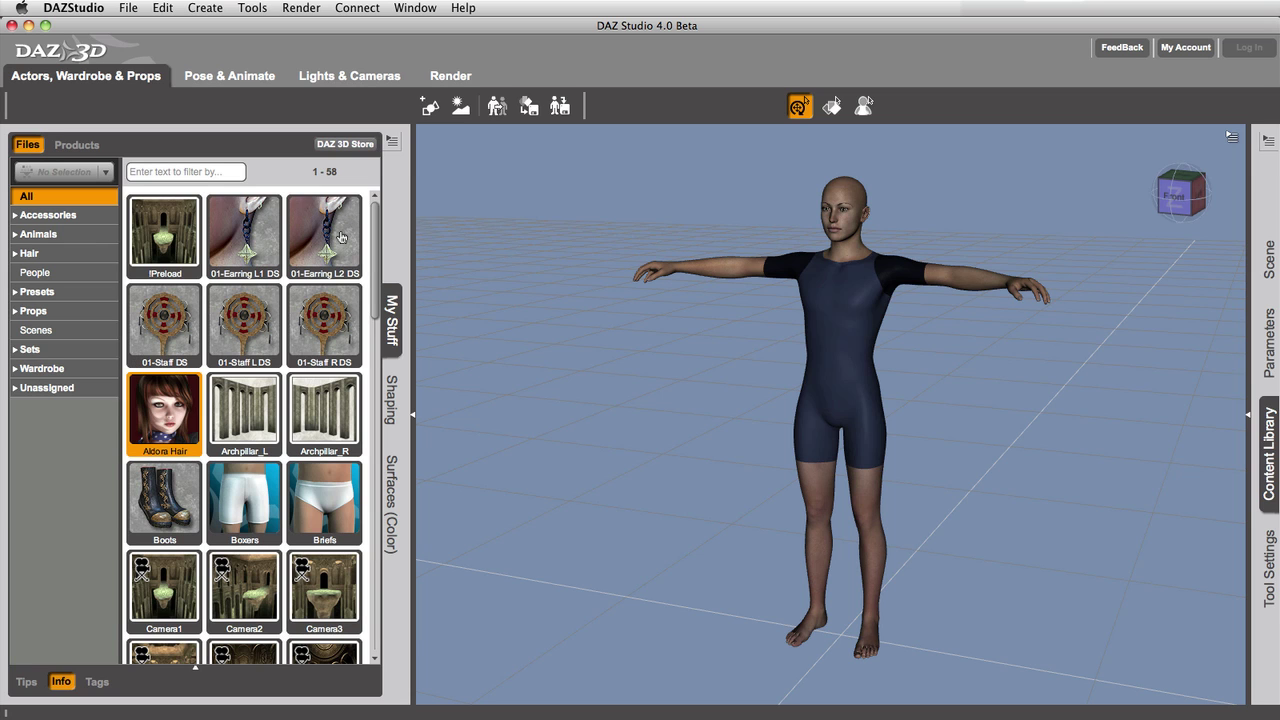
# Step: Select, deselect and reselect Genesis to filter My Stuff to 29 files; show the Content Library
pyautogui.moveTo(377, 232); pyautogui.dragTo(366, 184)
pyautogui.click(774, 312)
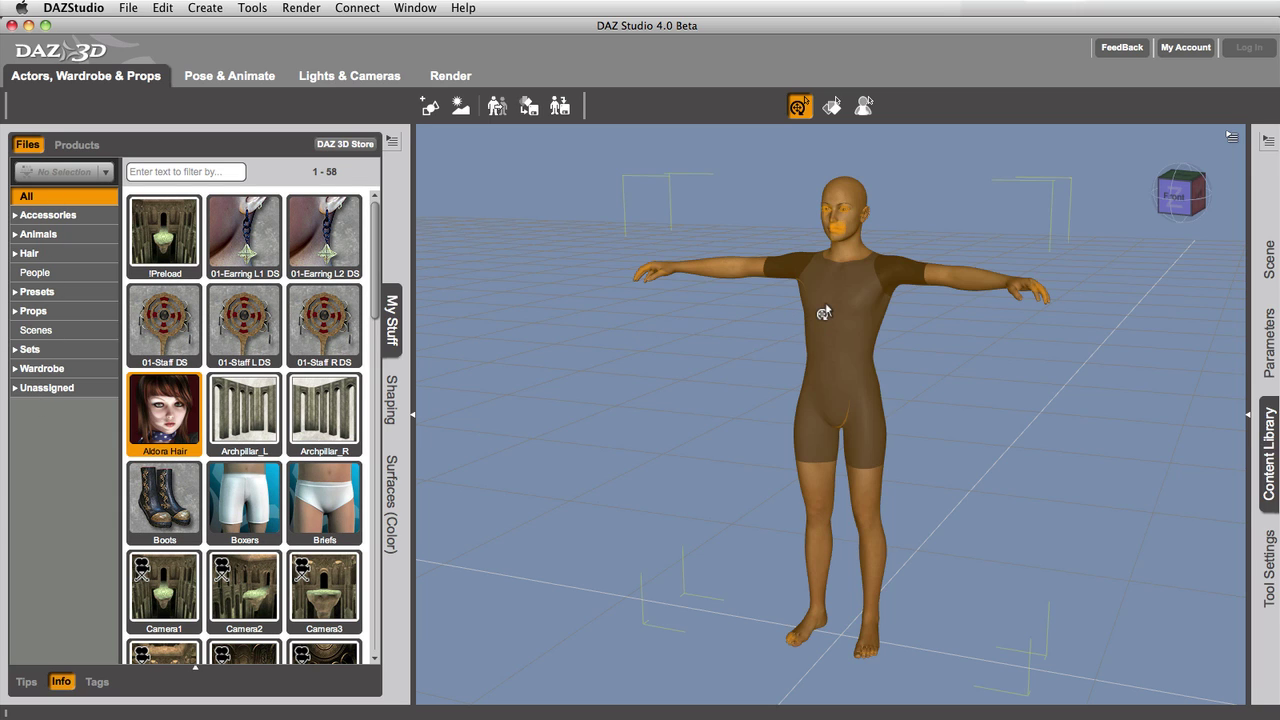
pyautogui.click(826, 312)
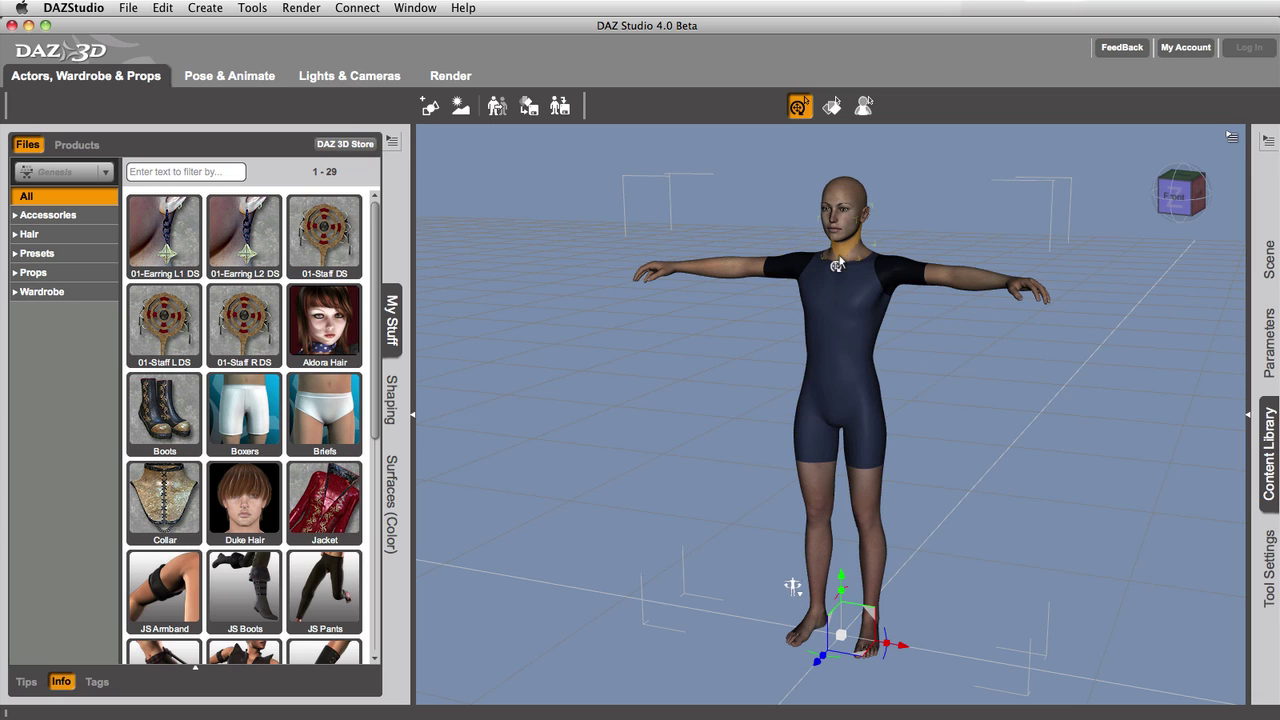
pyautogui.click(552, 192)
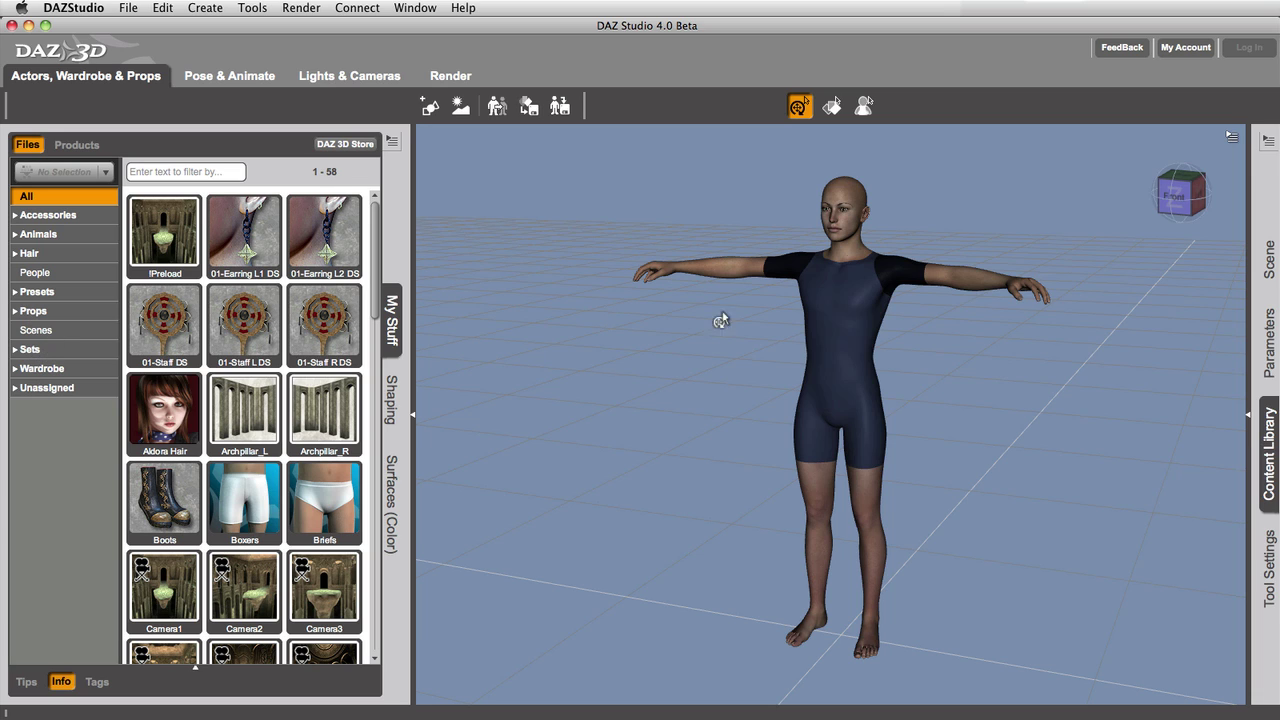
pyautogui.click(832, 320)
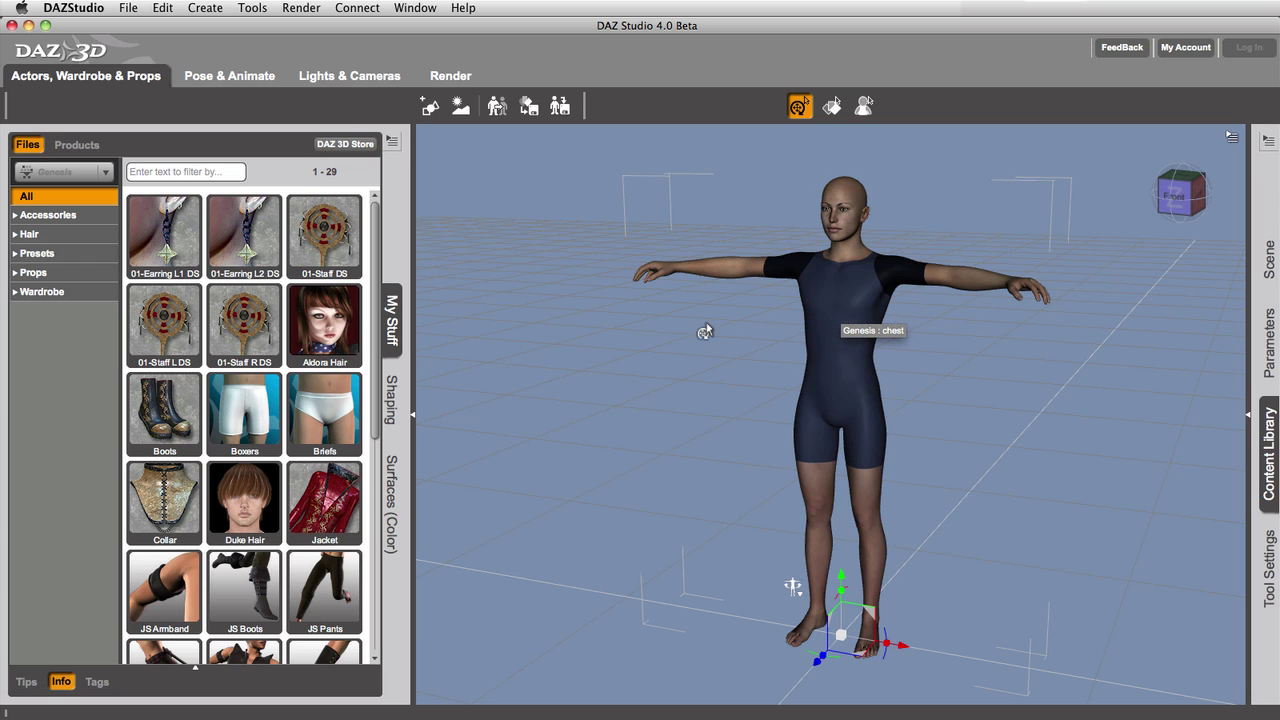
pyautogui.click(1266, 480)
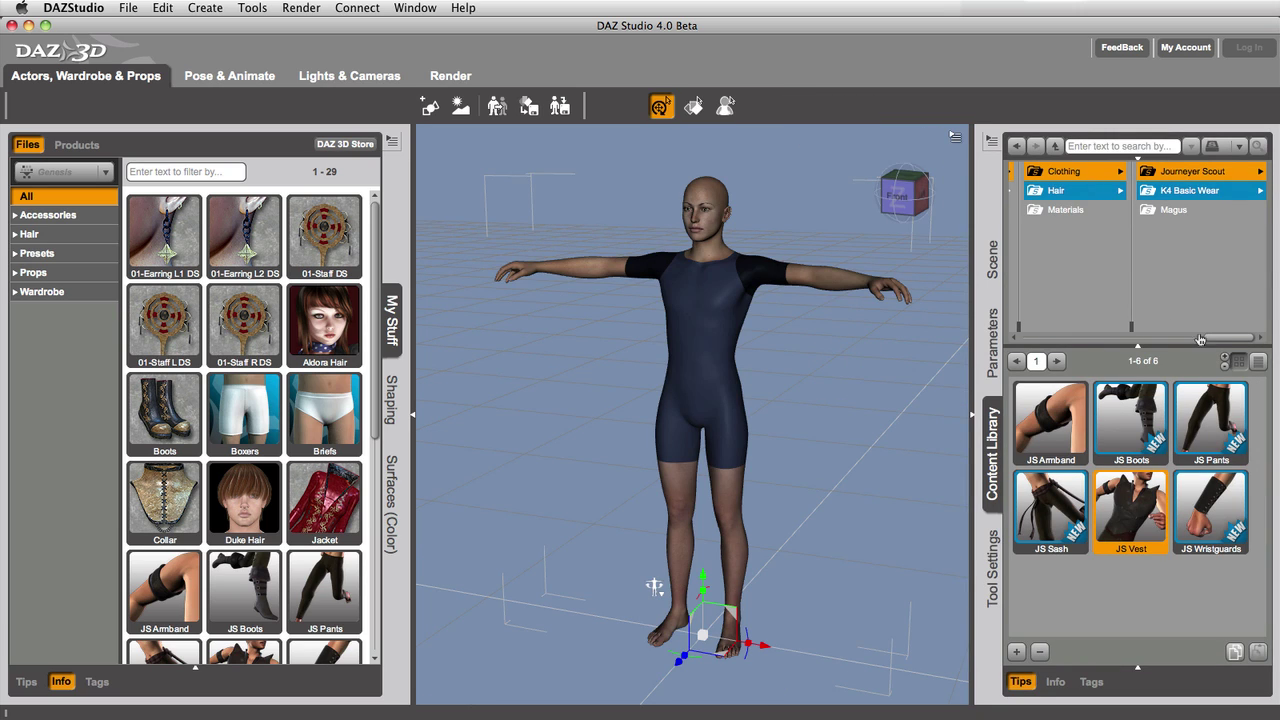
# Step: Filter My Stuff to Genesis Wardrobe items and select the Jacket
pyautogui.moveTo(1200, 340); pyautogui.dragTo(1020, 340)
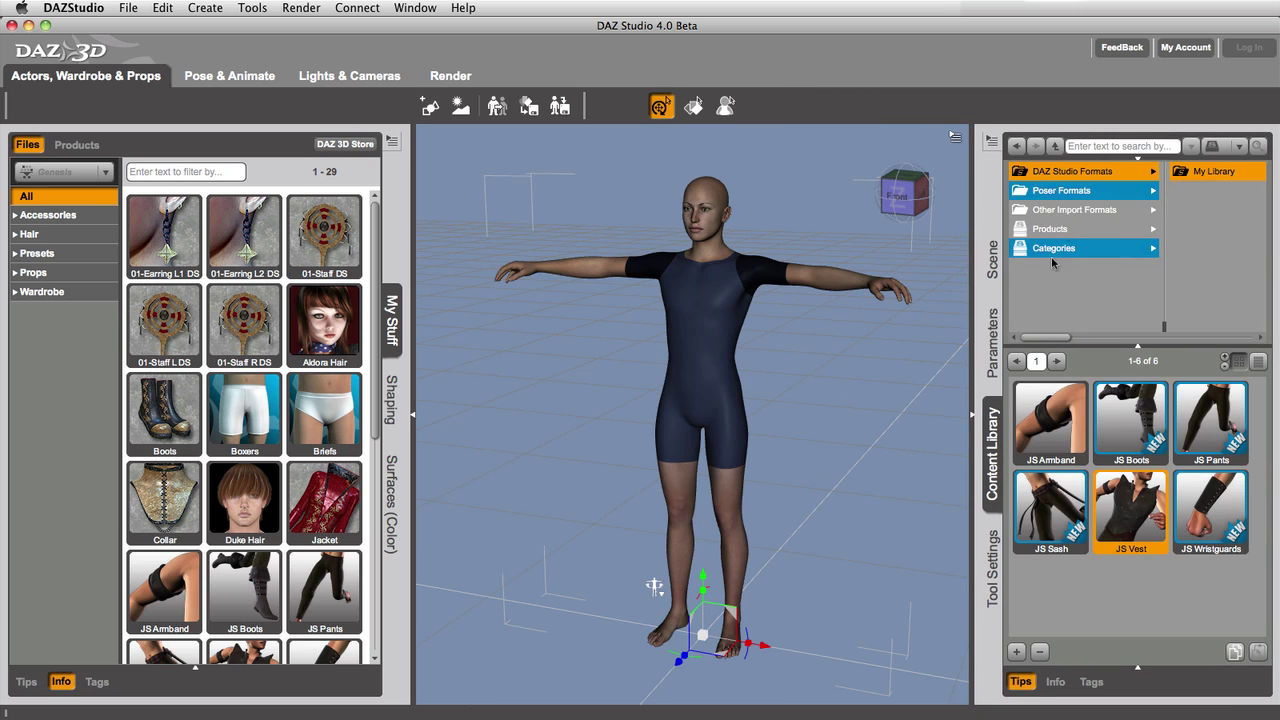
pyautogui.click(1072, 176)
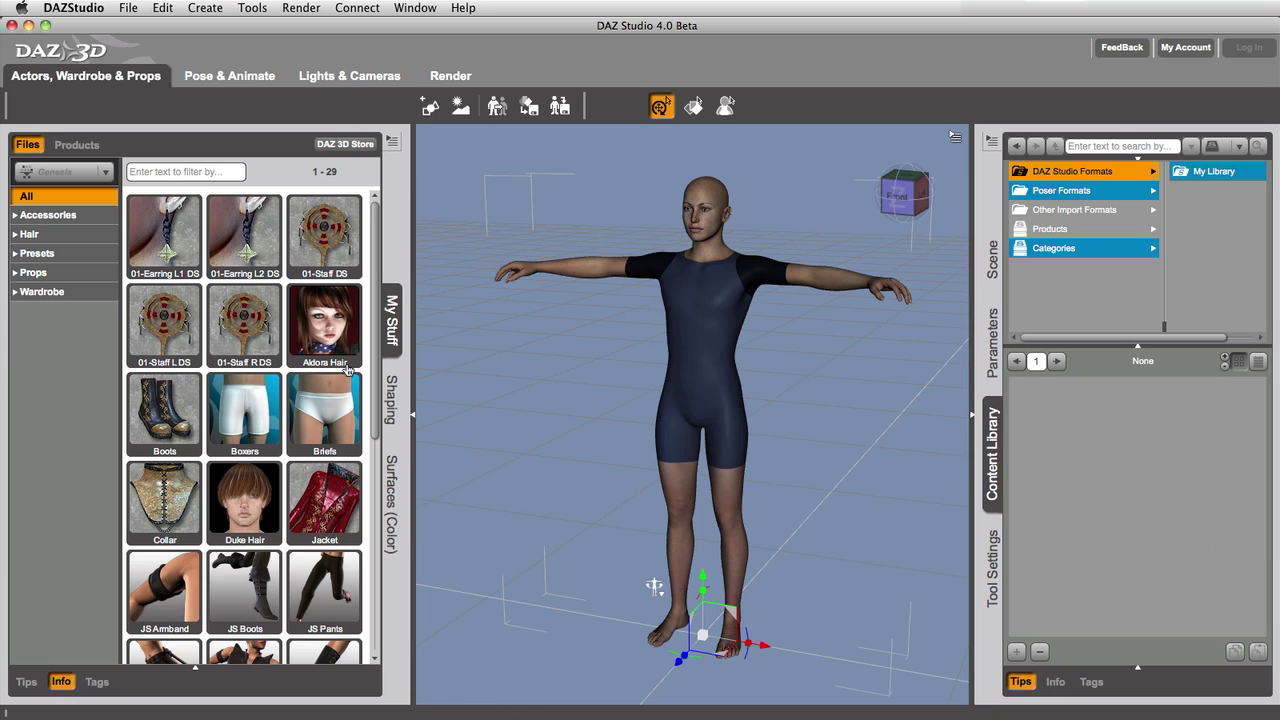
pyautogui.click(40, 292)
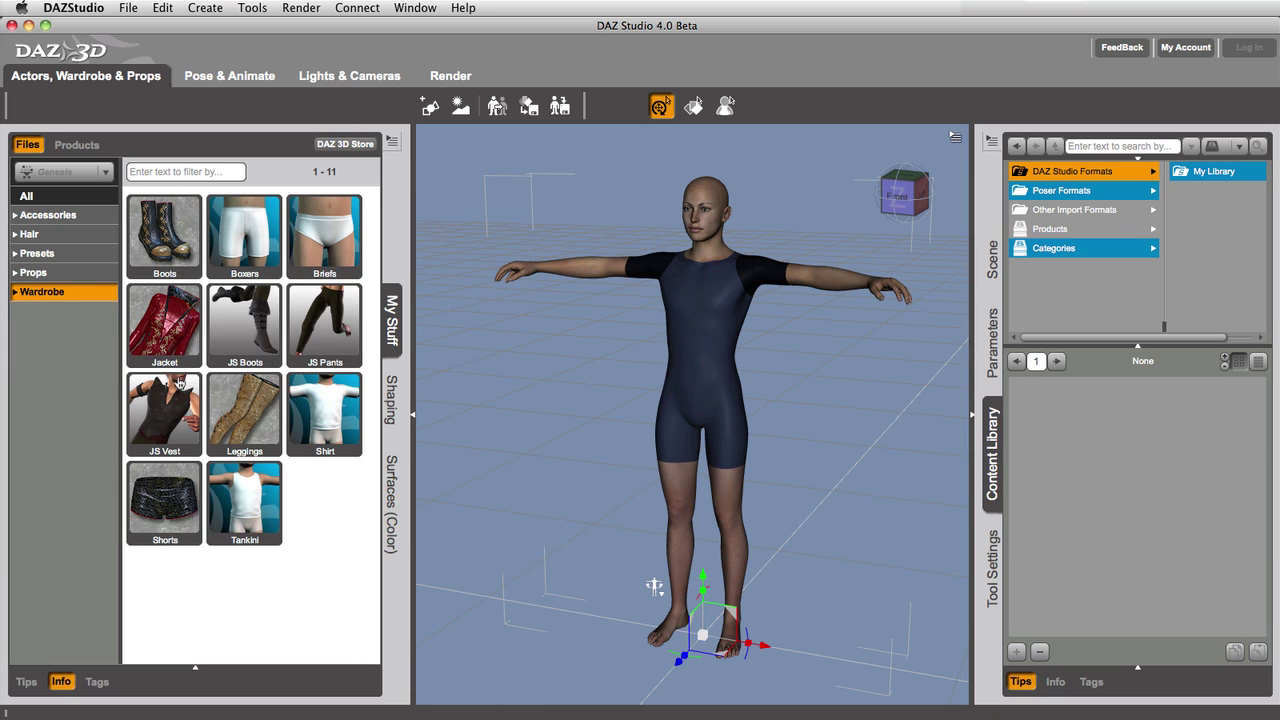
pyautogui.click(170, 320)
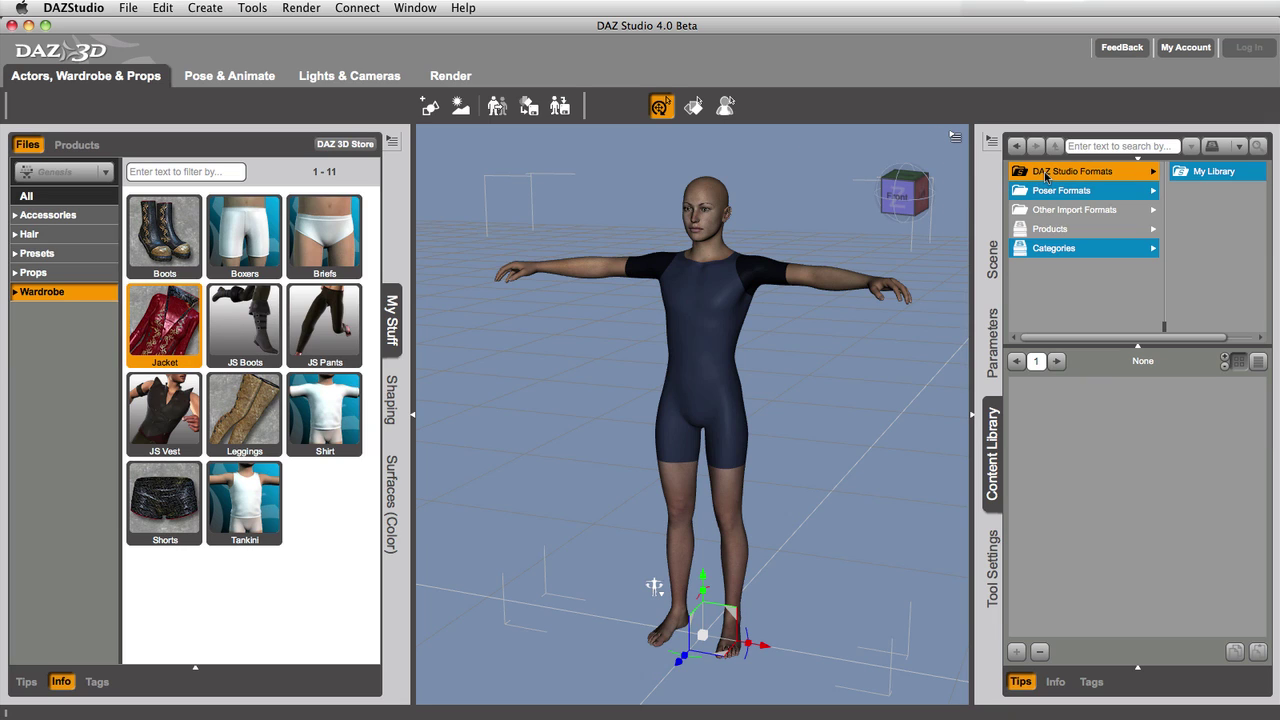
# Step: Browse My Library to People > Genesis > Genesis Clothing > Magus, then collapse the Content Library
pyautogui.click(1200, 176)
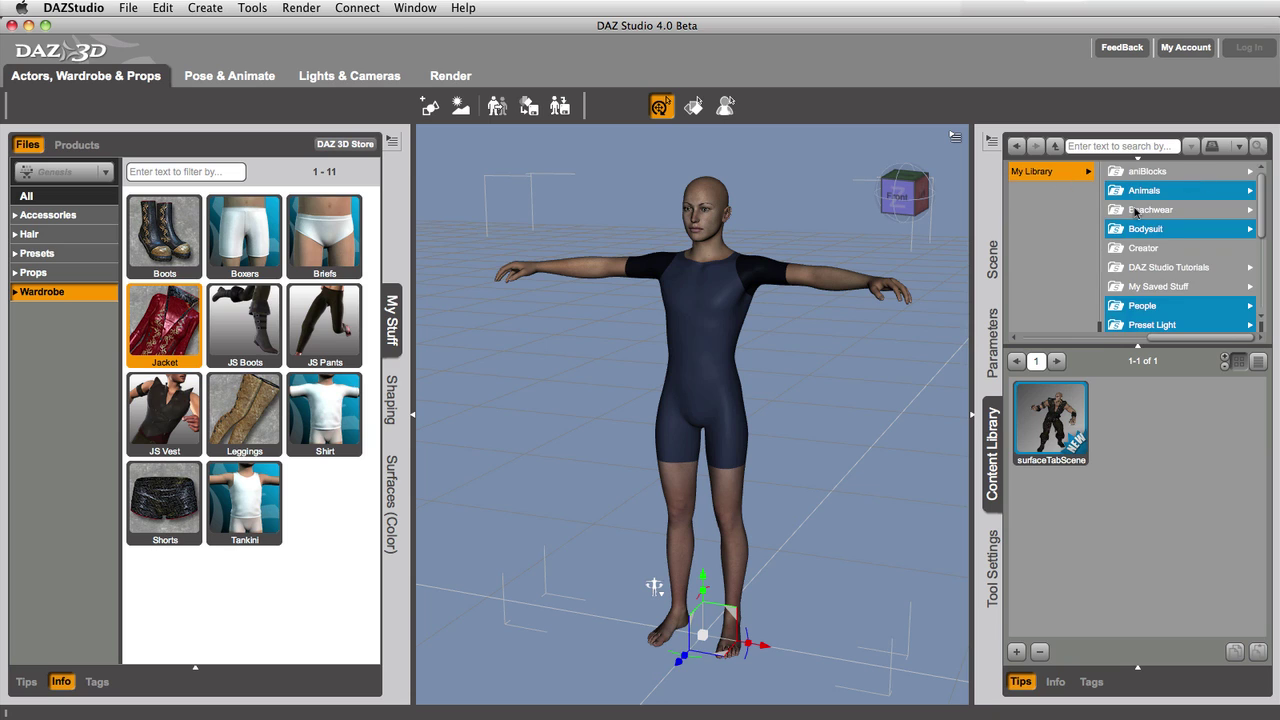
pyautogui.click(1143, 314)
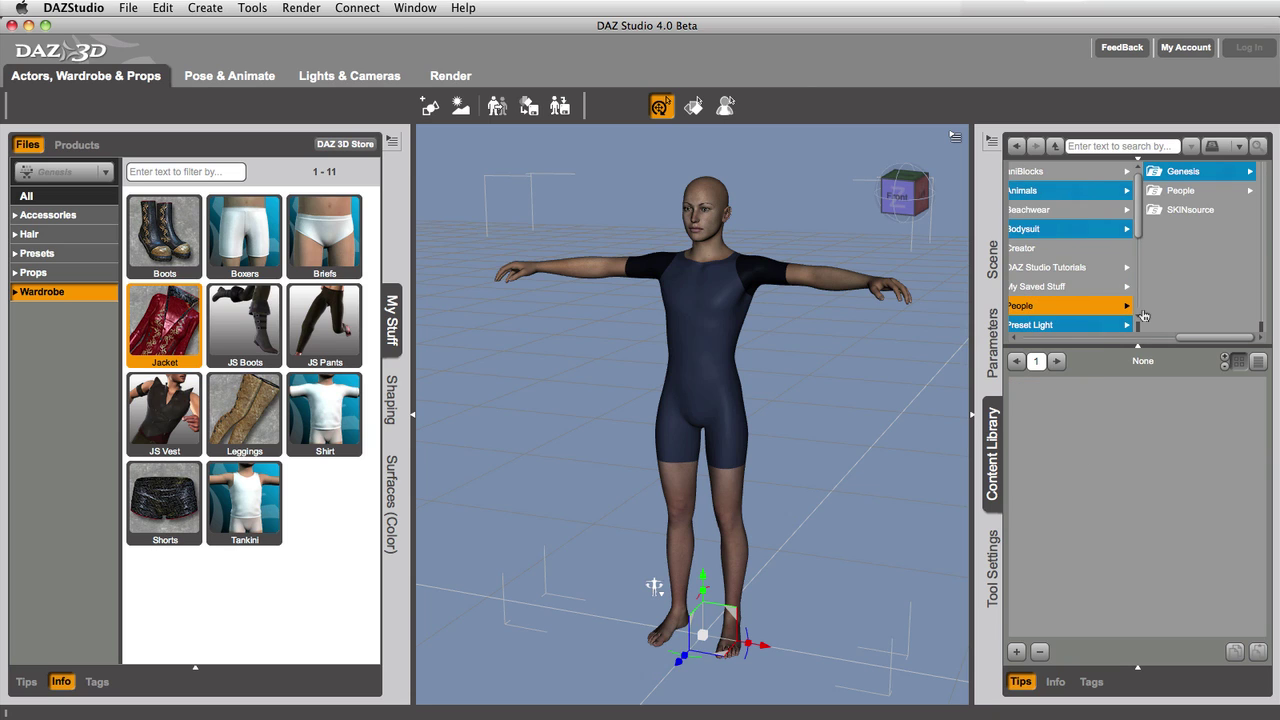
pyautogui.click(1182, 179)
pyautogui.click(1181, 178)
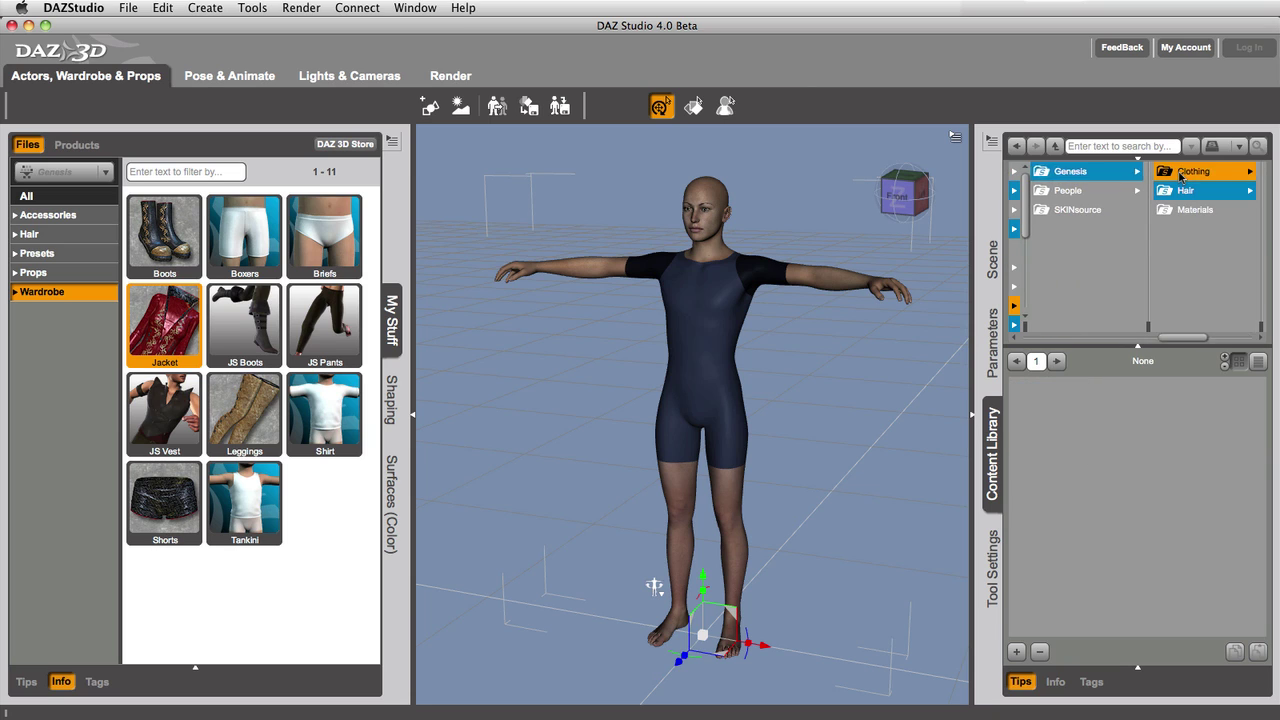
pyautogui.click(1172, 210)
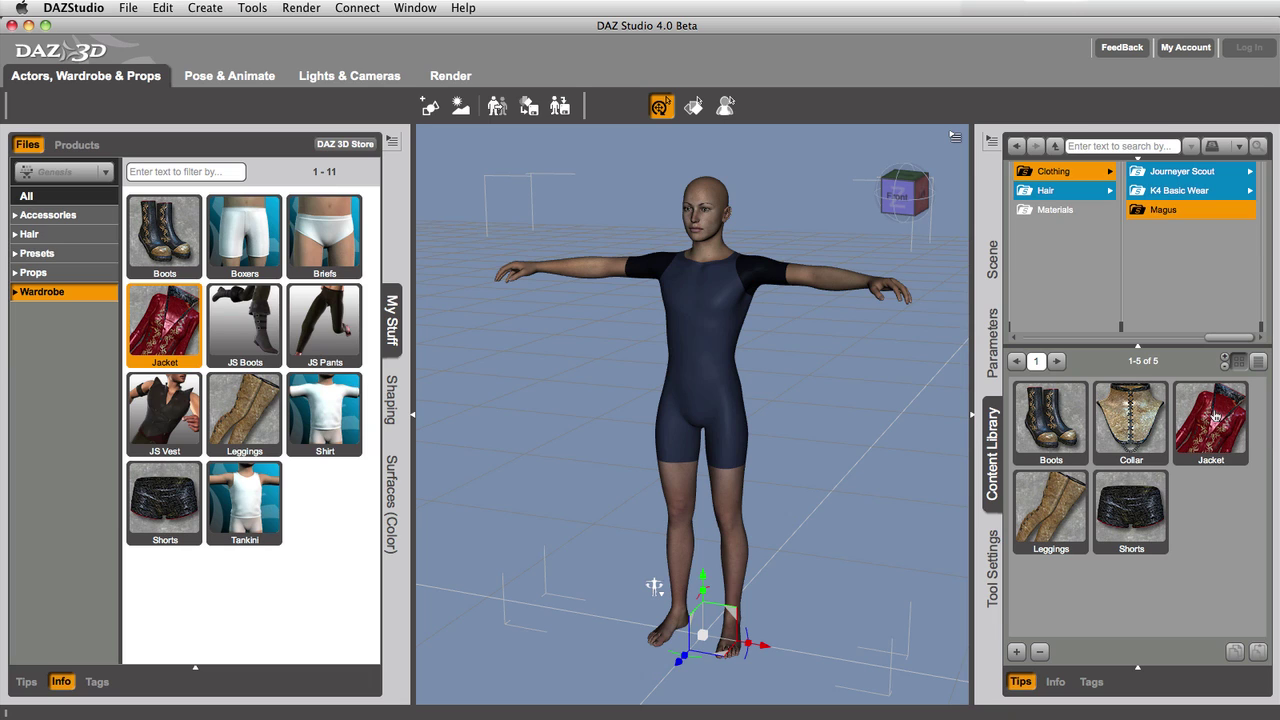
pyautogui.click(992, 450)
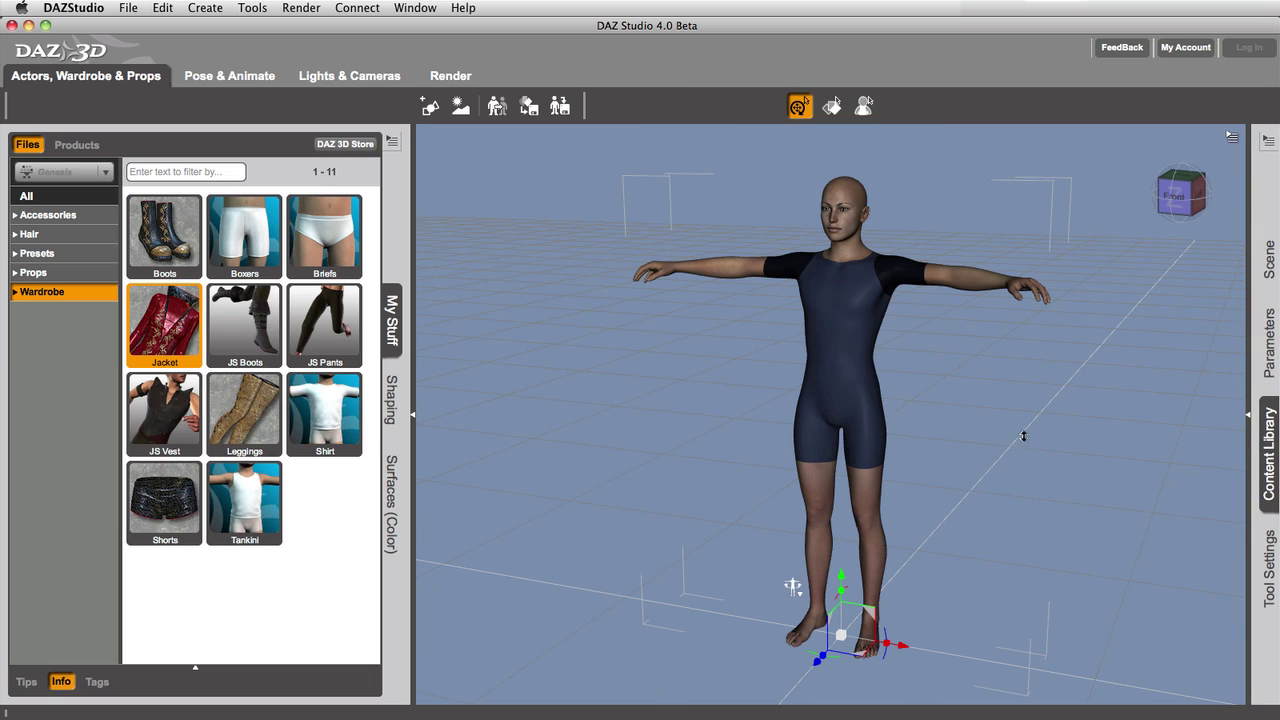
# Step: Load the Magus Jacket, Boots, Leggings and Shorts onto Genesis
pyautogui.doubleClick(185, 328)
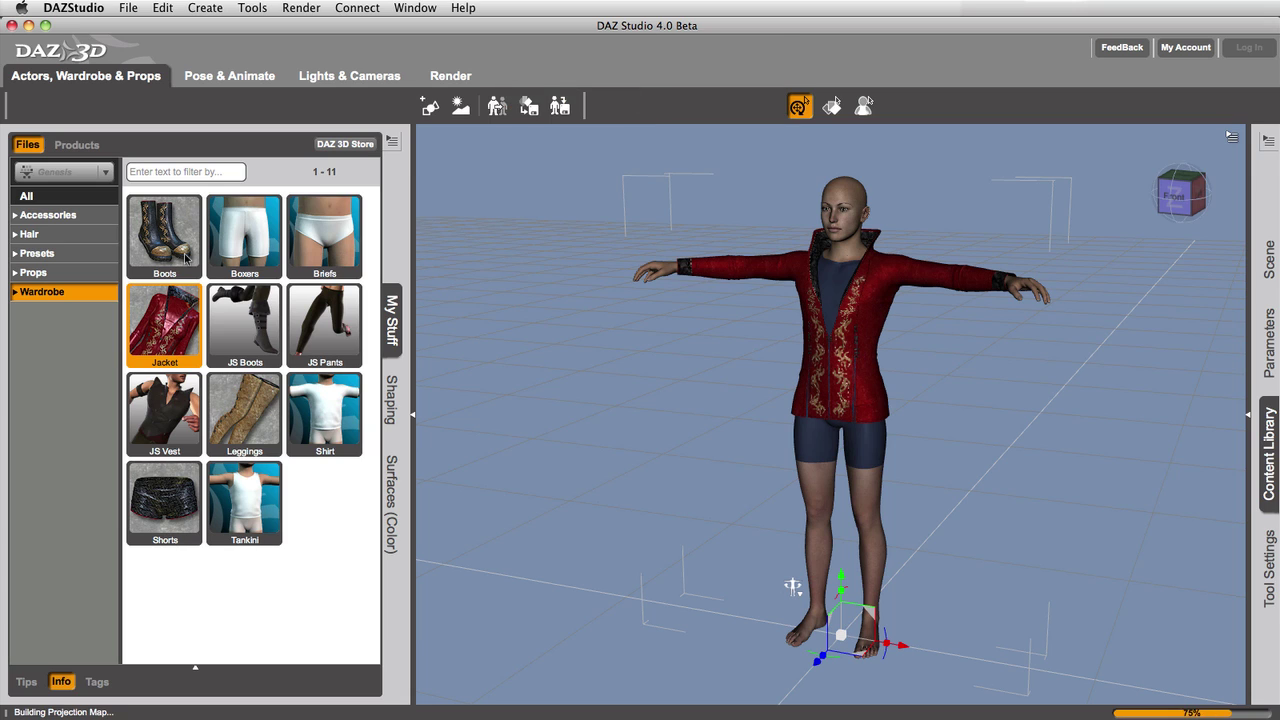
pyautogui.doubleClick(183, 257)
pyautogui.doubleClick(251, 410)
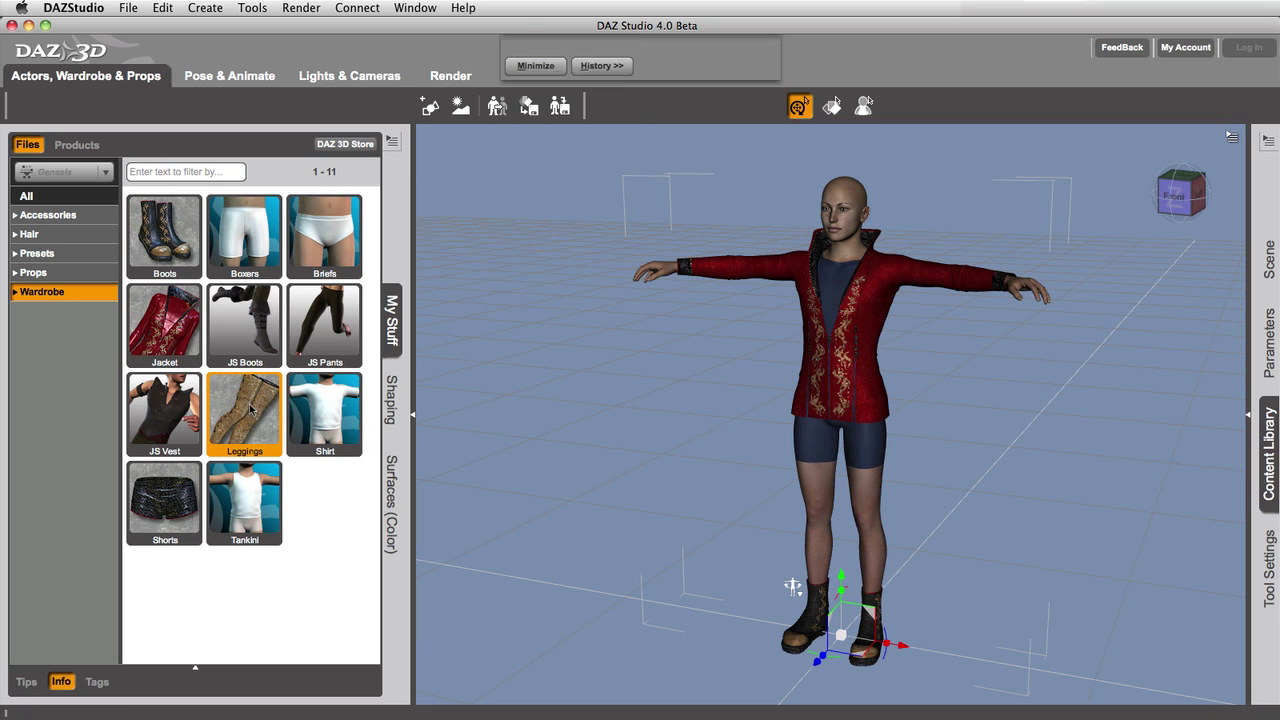
pyautogui.doubleClick(160, 503)
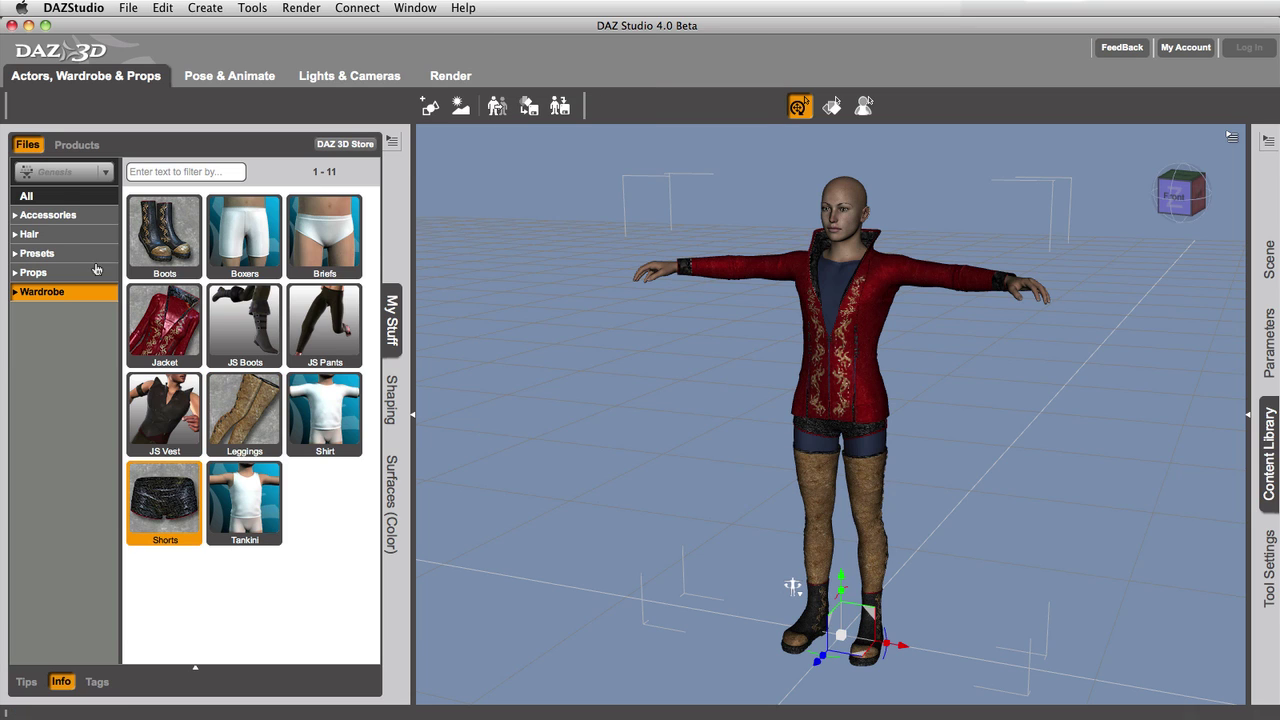
# Step: Add the Magus Collar from Accessories and Aldora Hair from Hair
pyautogui.click(26, 196)
pyautogui.click(48, 215)
pyautogui.doubleClick(325, 237)
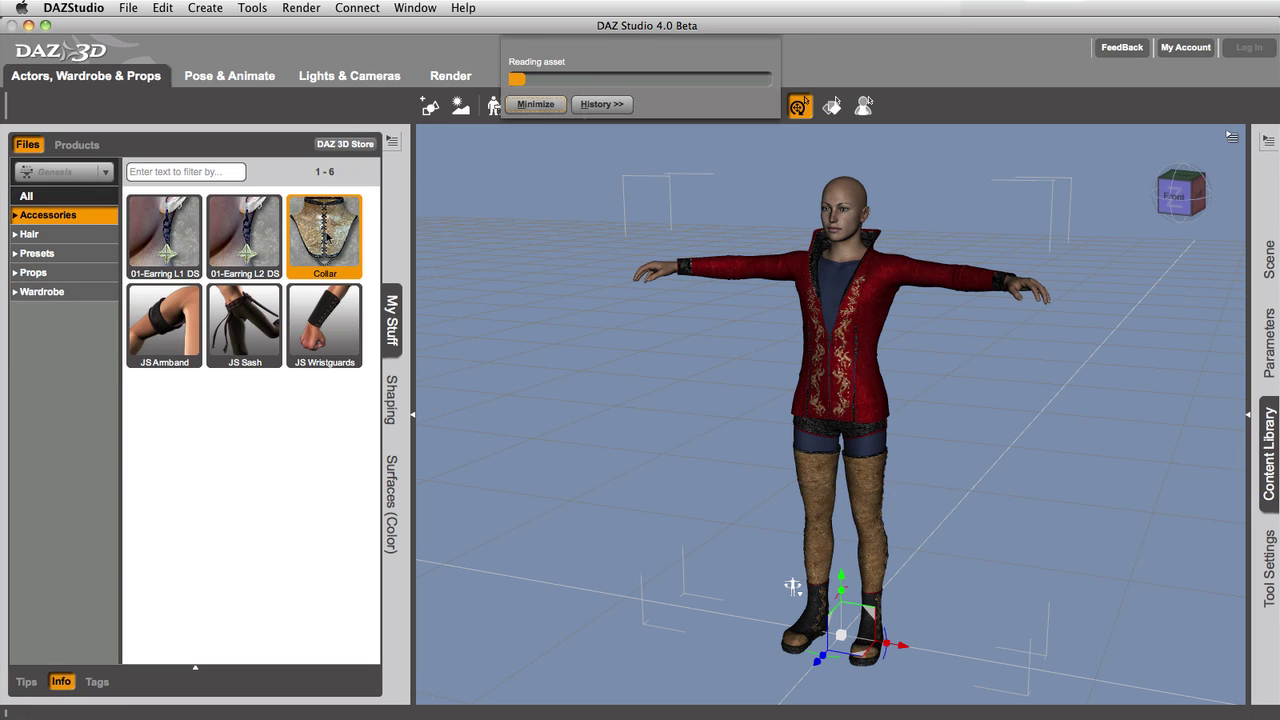
pyautogui.click(29, 234)
pyautogui.doubleClick(165, 235)
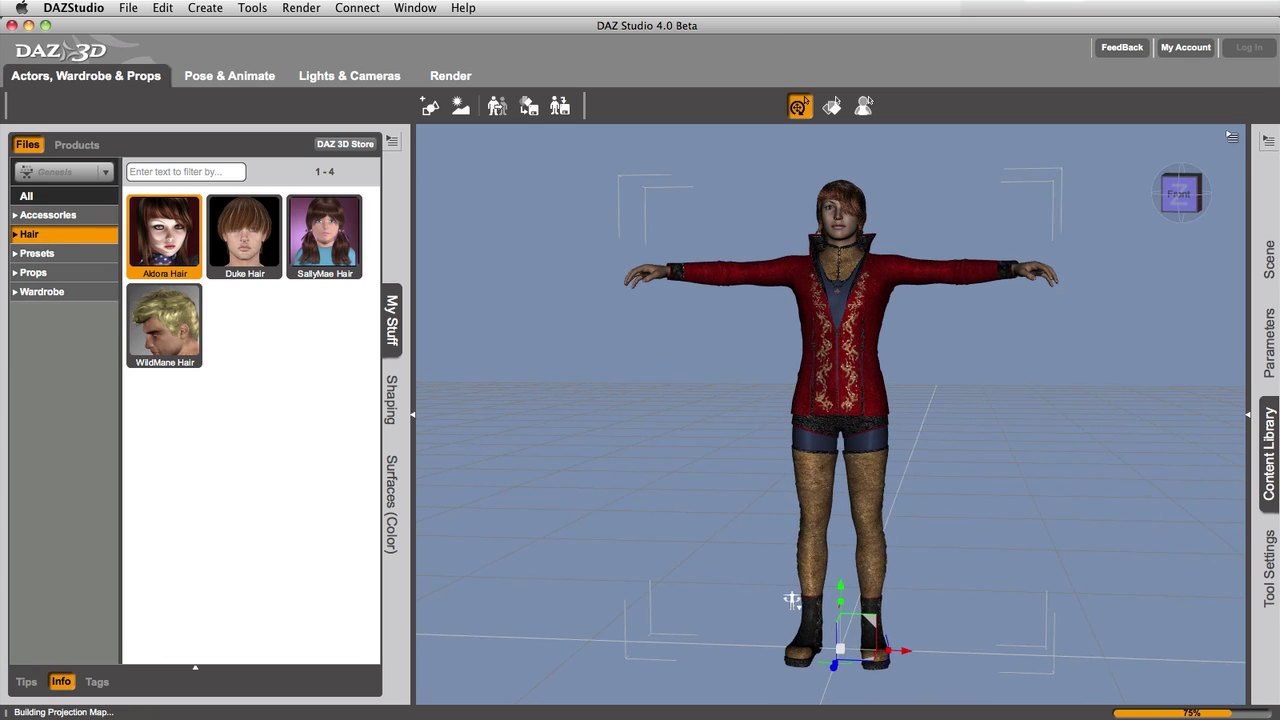
pyautogui.moveTo(1190, 236)
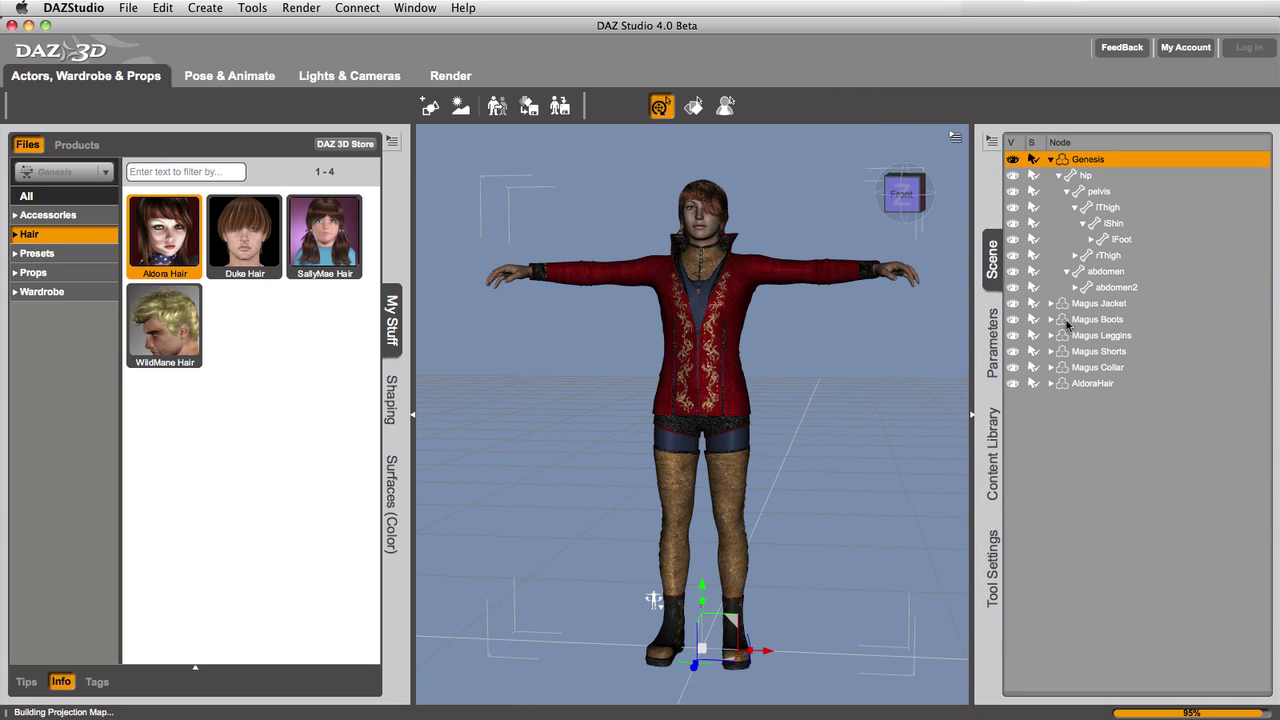
# Step: Select AldoraHair in the scene and apply its blonde Aldora06 preset
pyautogui.click(51, 199)
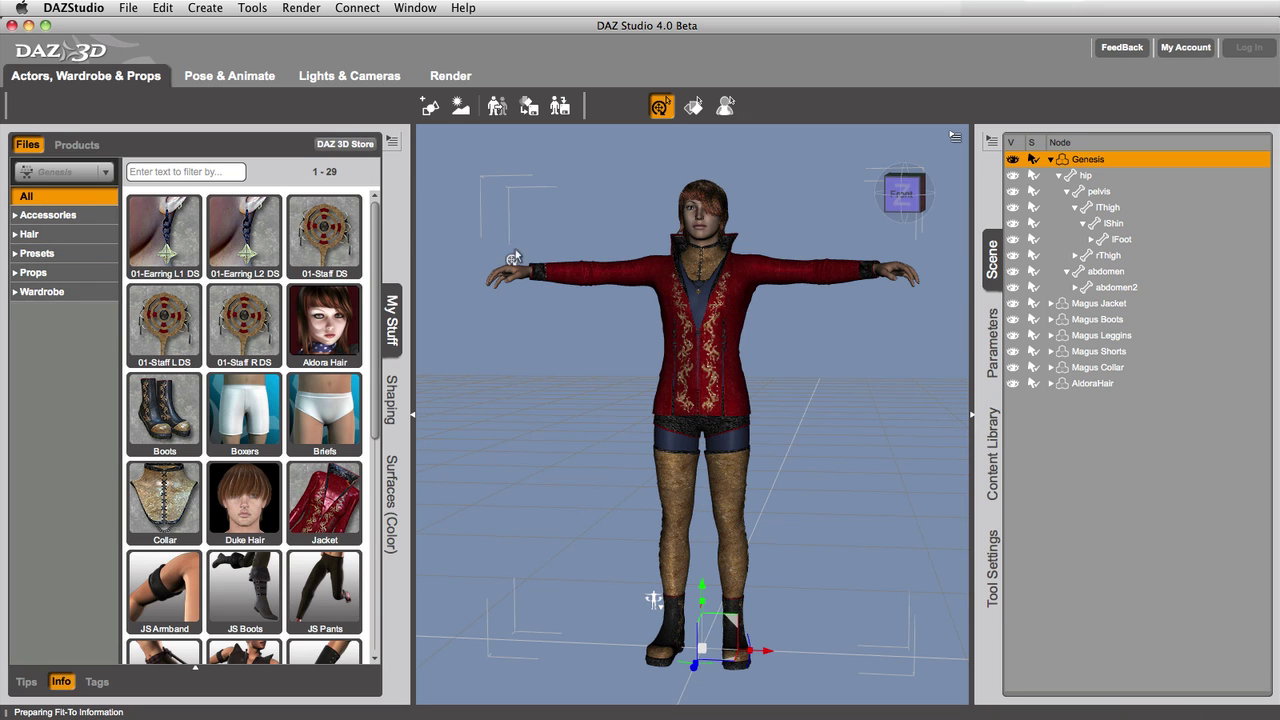
pyautogui.click(1094, 384)
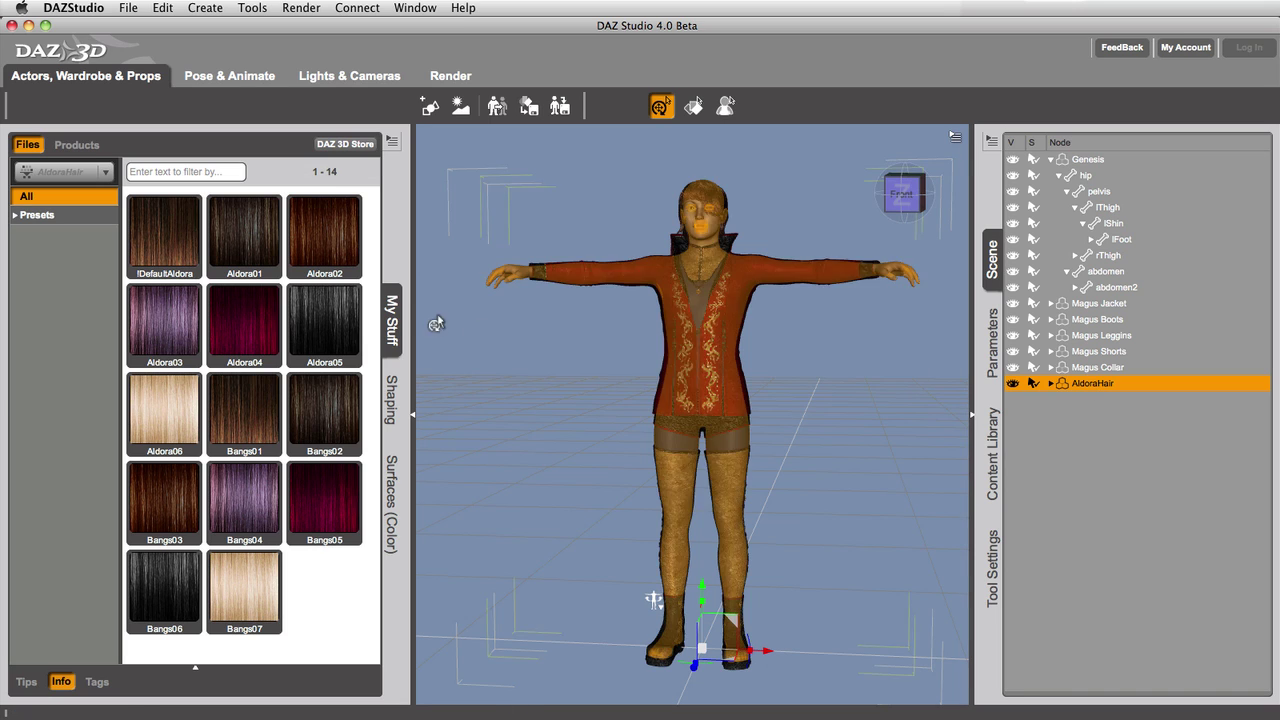
pyautogui.click(175, 420)
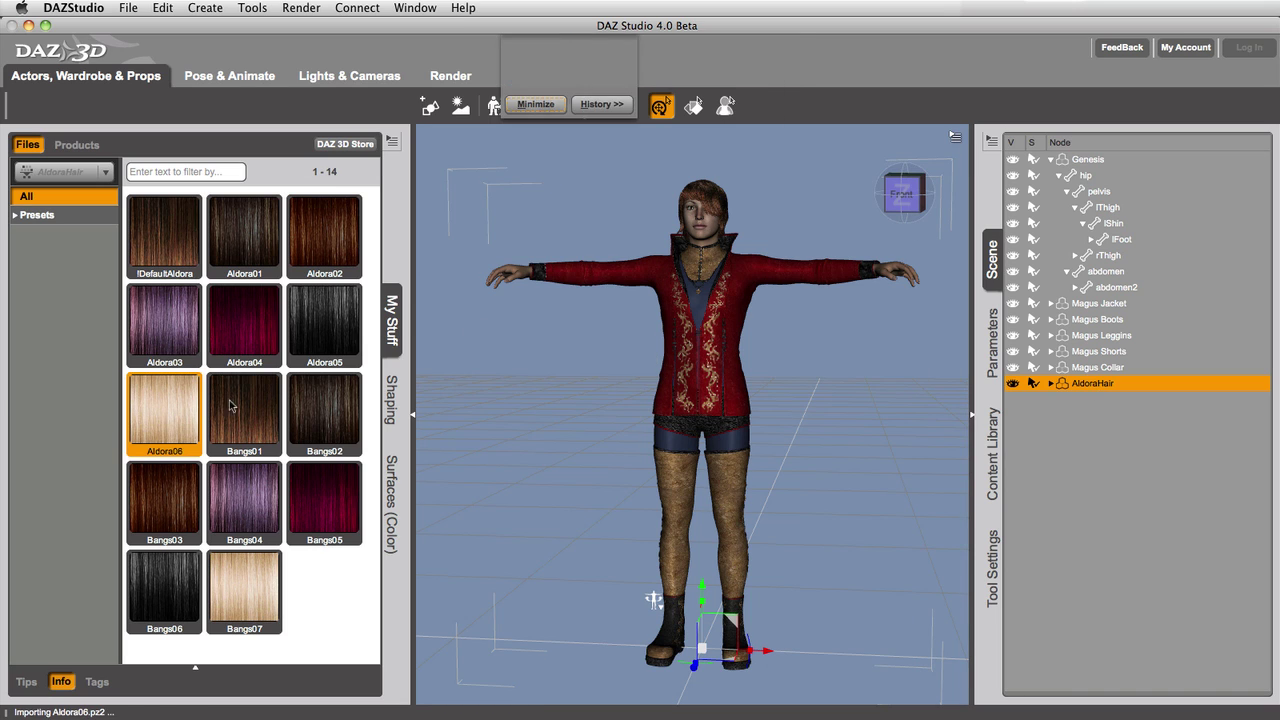
# Step: Try the 01-Collar and another collar preset, then apply 03-Shorts-DS to the shorts
pyautogui.click(1113, 368)
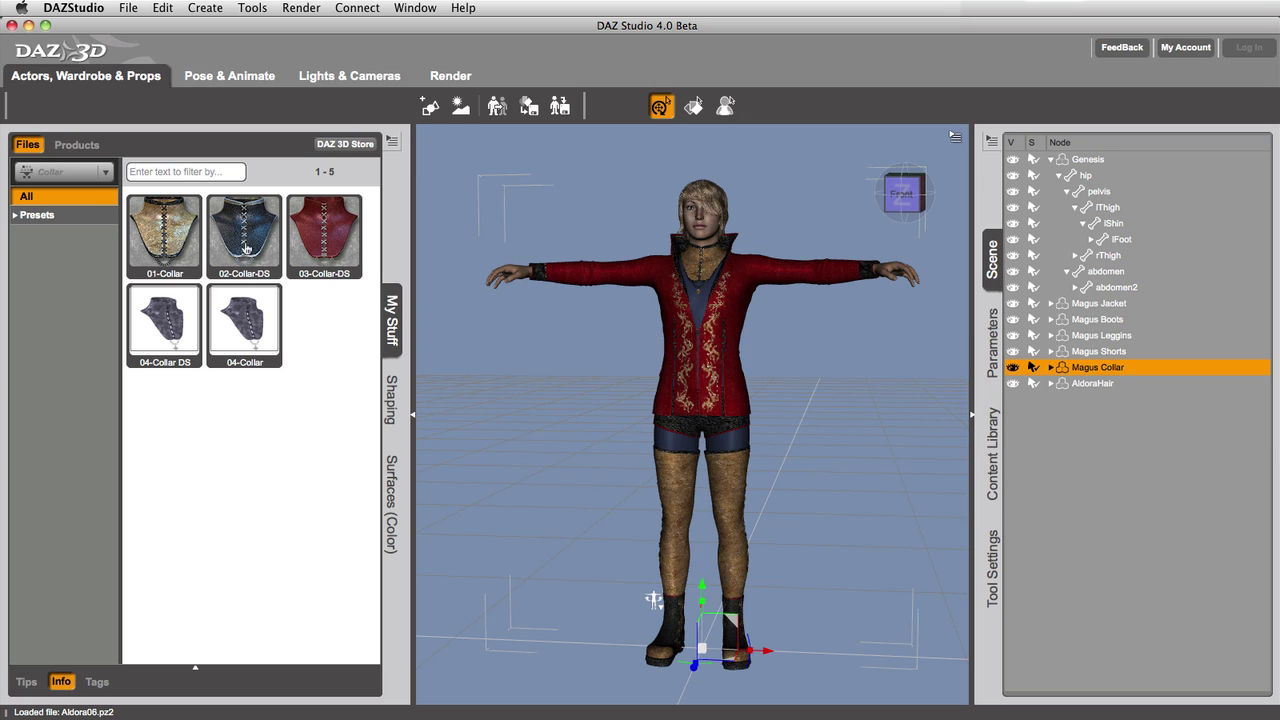
pyautogui.doubleClick(174, 257)
pyautogui.doubleClick(345, 240)
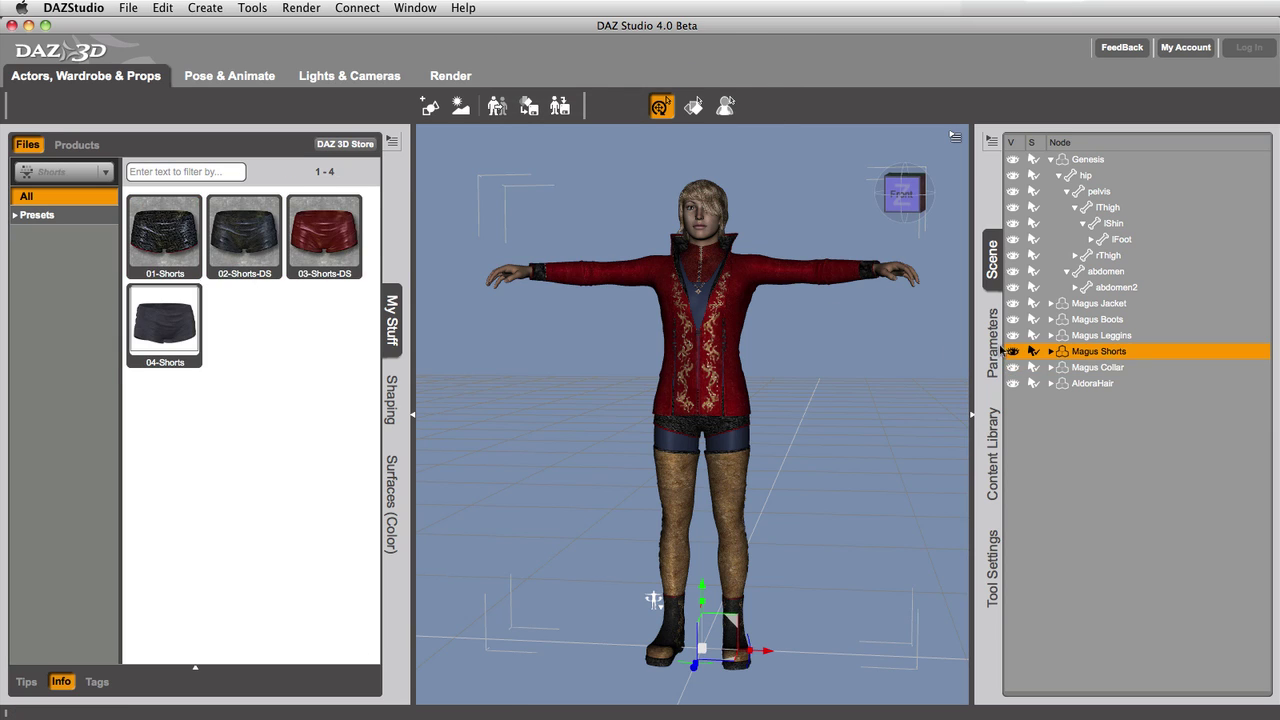
pyautogui.doubleClick(315, 250)
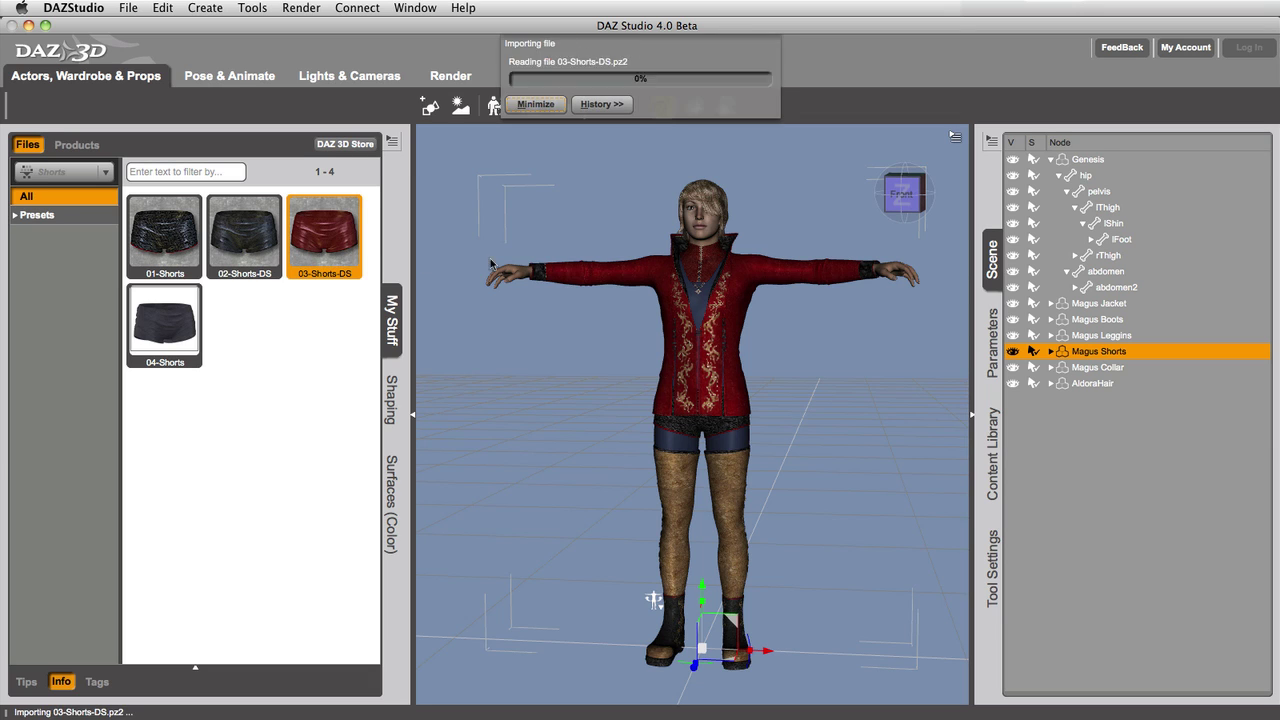
# Step: Apply fishnet 02-Leggins-DS, red 03-Boots-DS and cream 03-Jacket-DS presets
pyautogui.click(1106, 338)
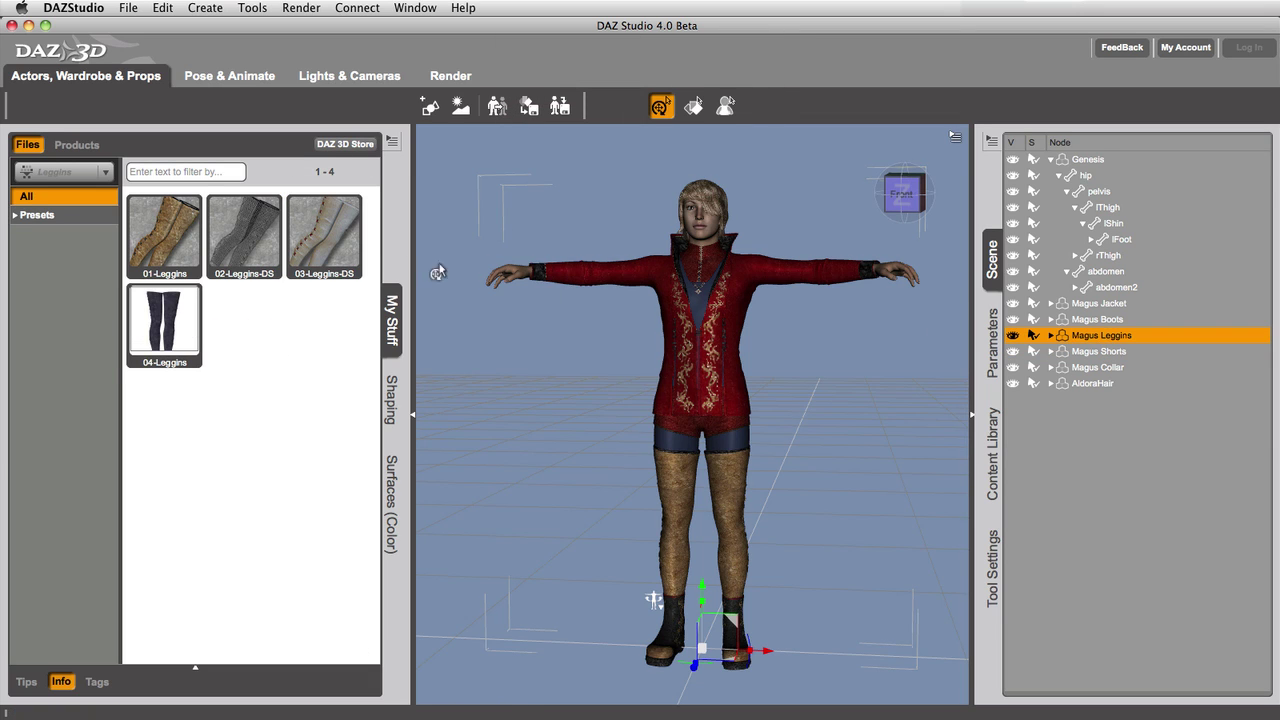
pyautogui.doubleClick(251, 258)
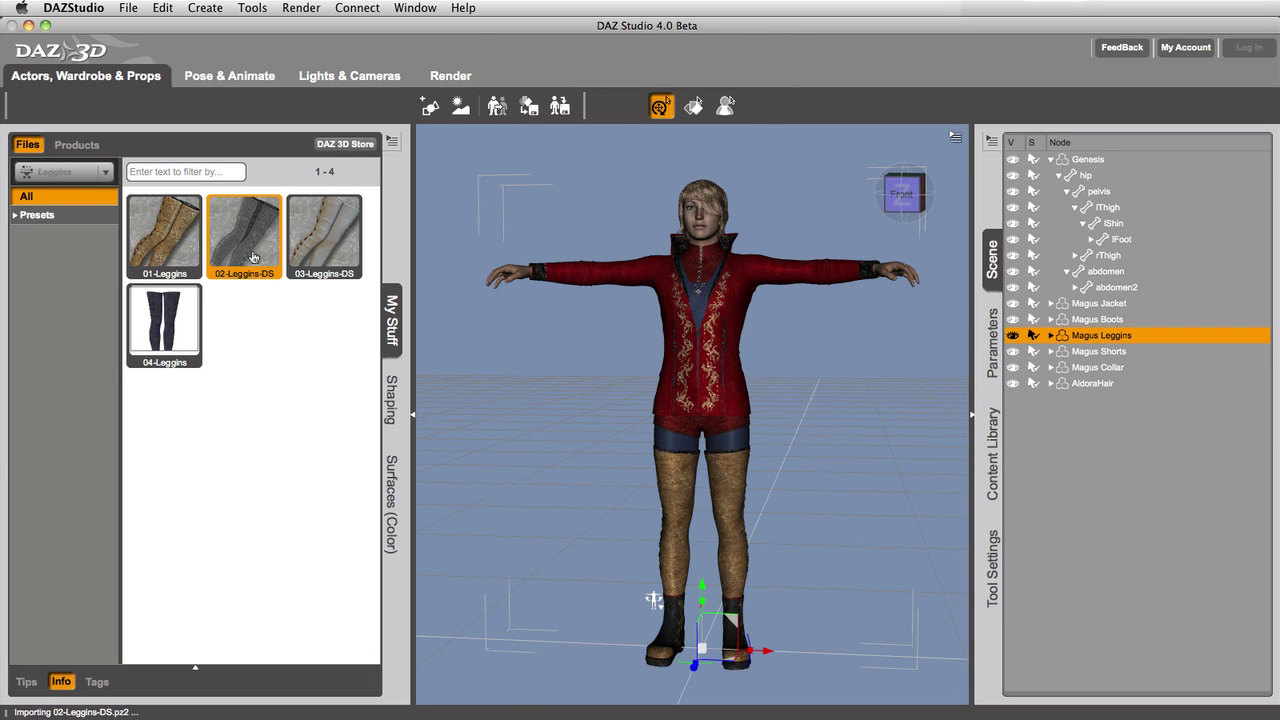
pyautogui.click(1096, 320)
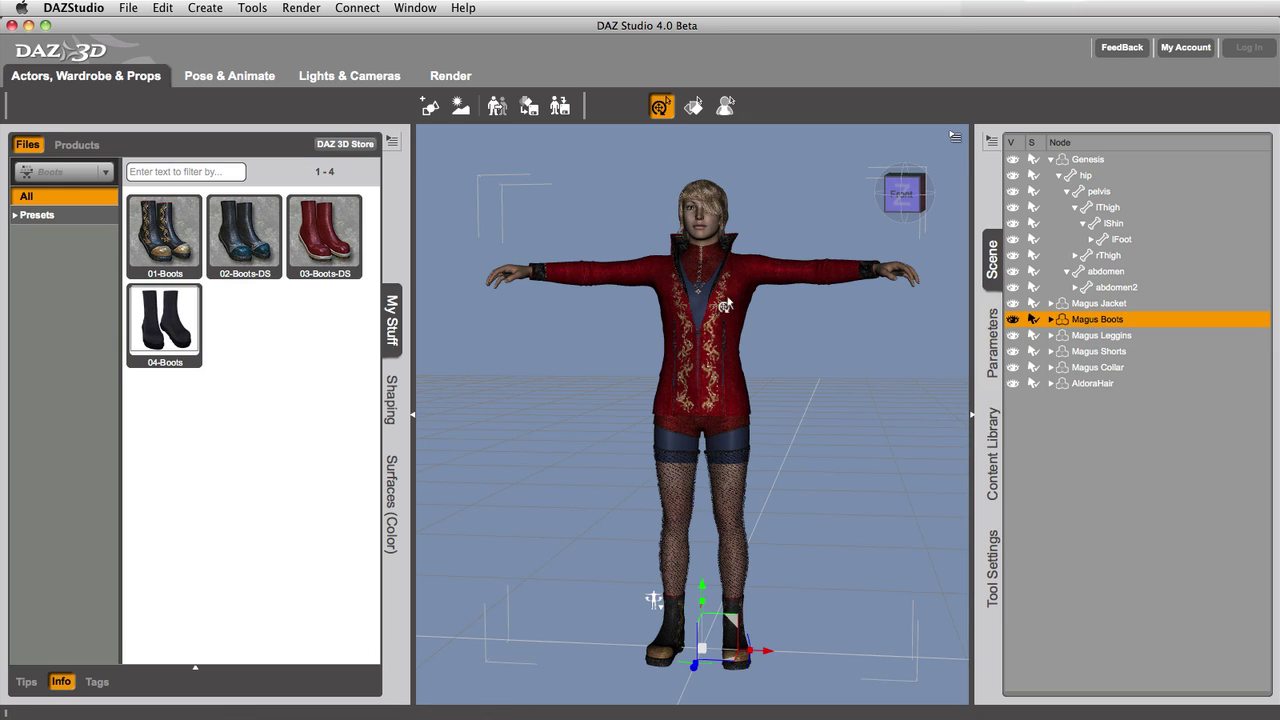
pyautogui.doubleClick(321, 256)
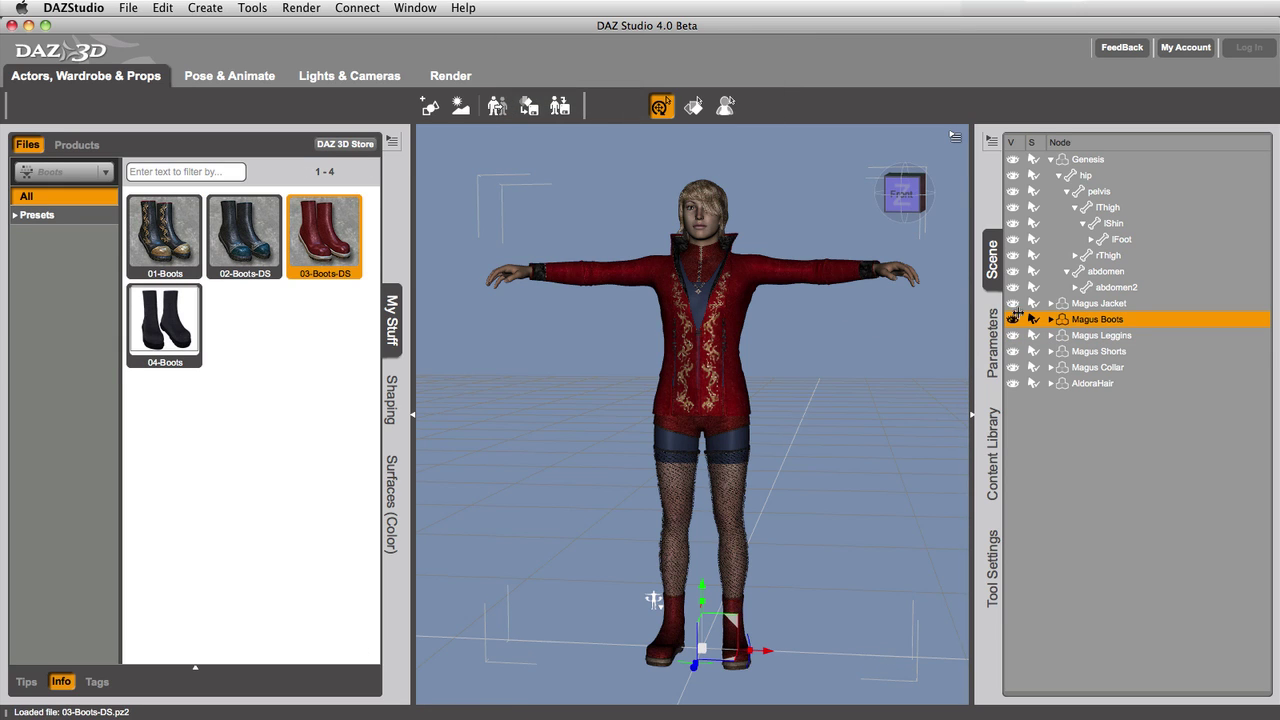
pyautogui.click(494, 287)
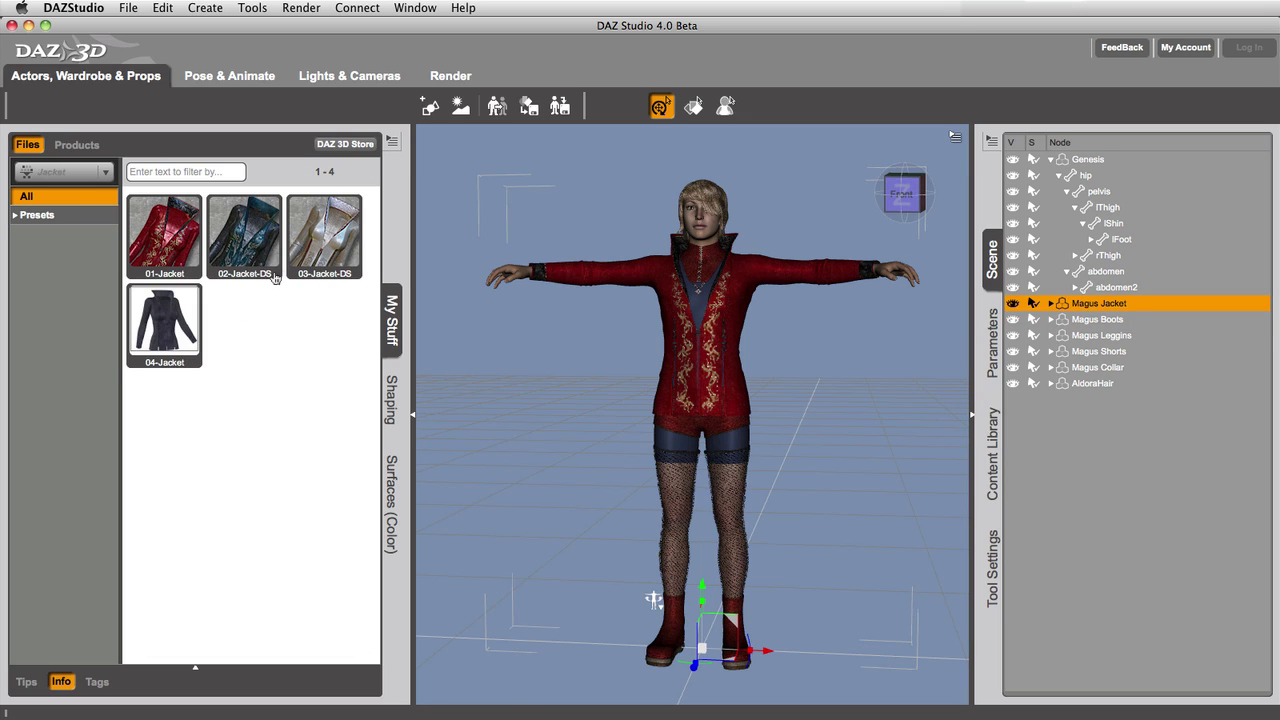
pyautogui.doubleClick(343, 244)
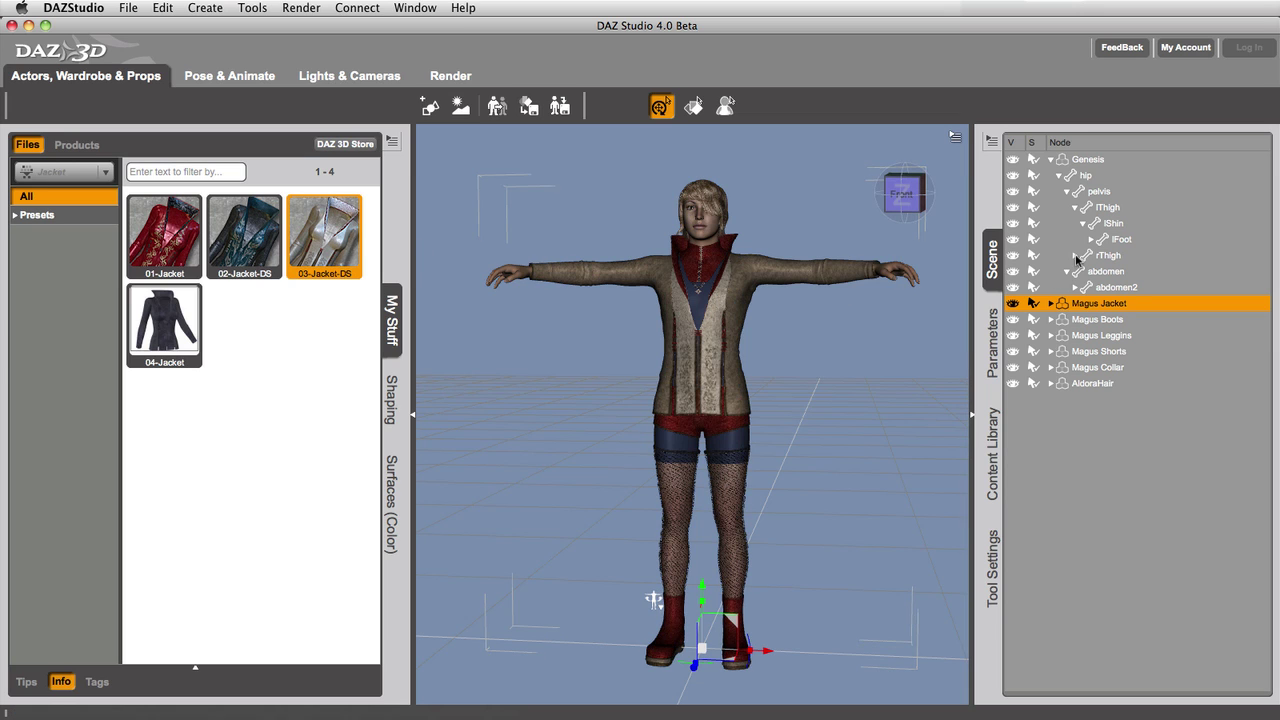
# Step: Select Genesis and apply the NudeSimpleMap preset from its Presets category
pyautogui.click(1087, 160)
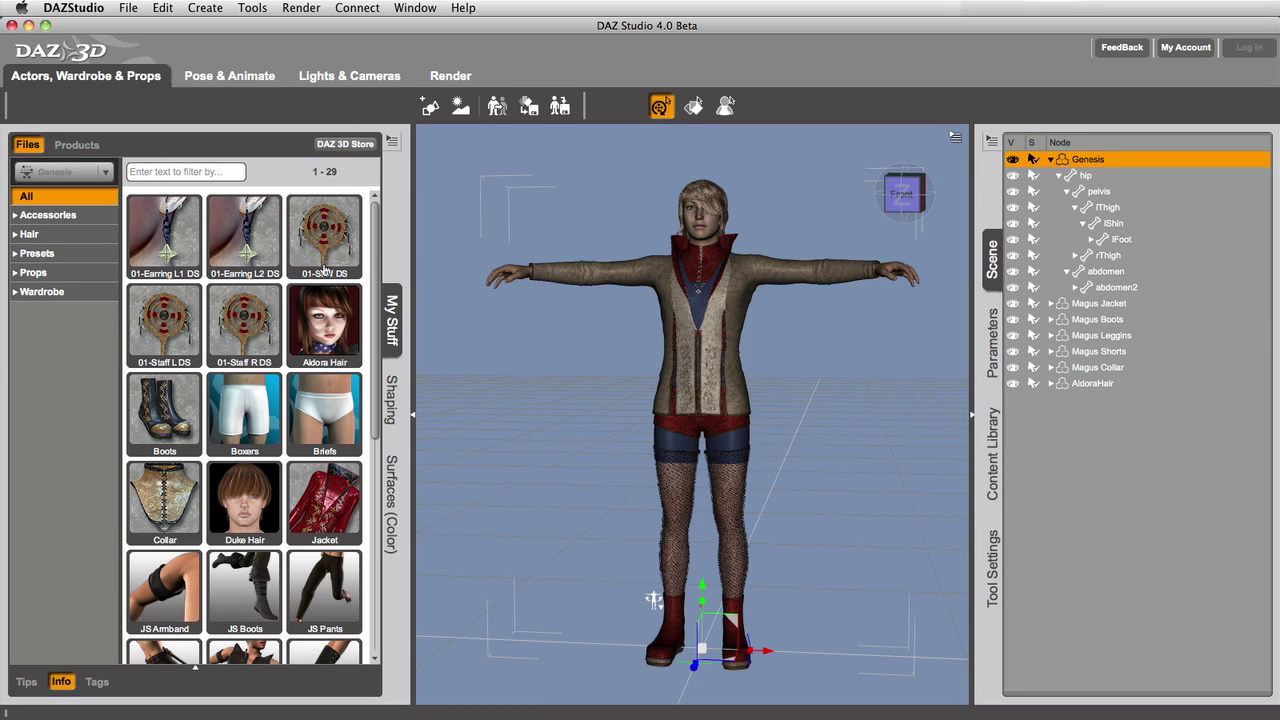
pyautogui.click(34, 260)
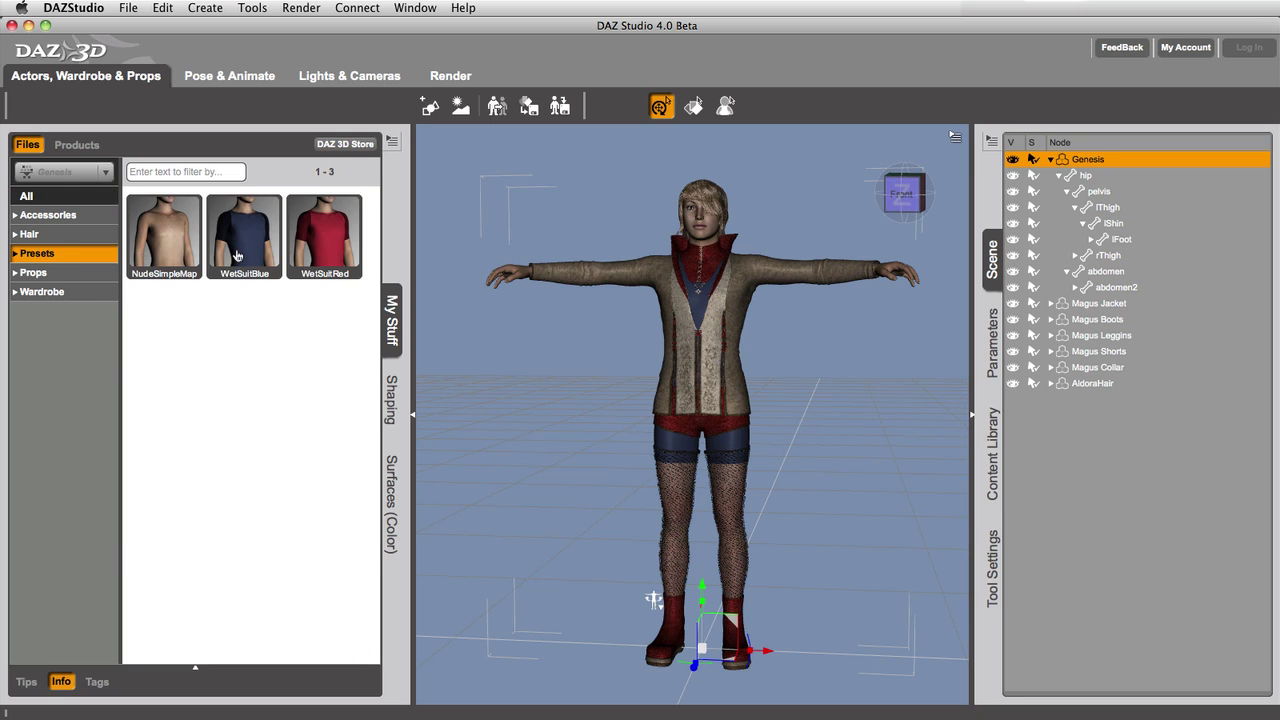
pyautogui.doubleClick(172, 255)
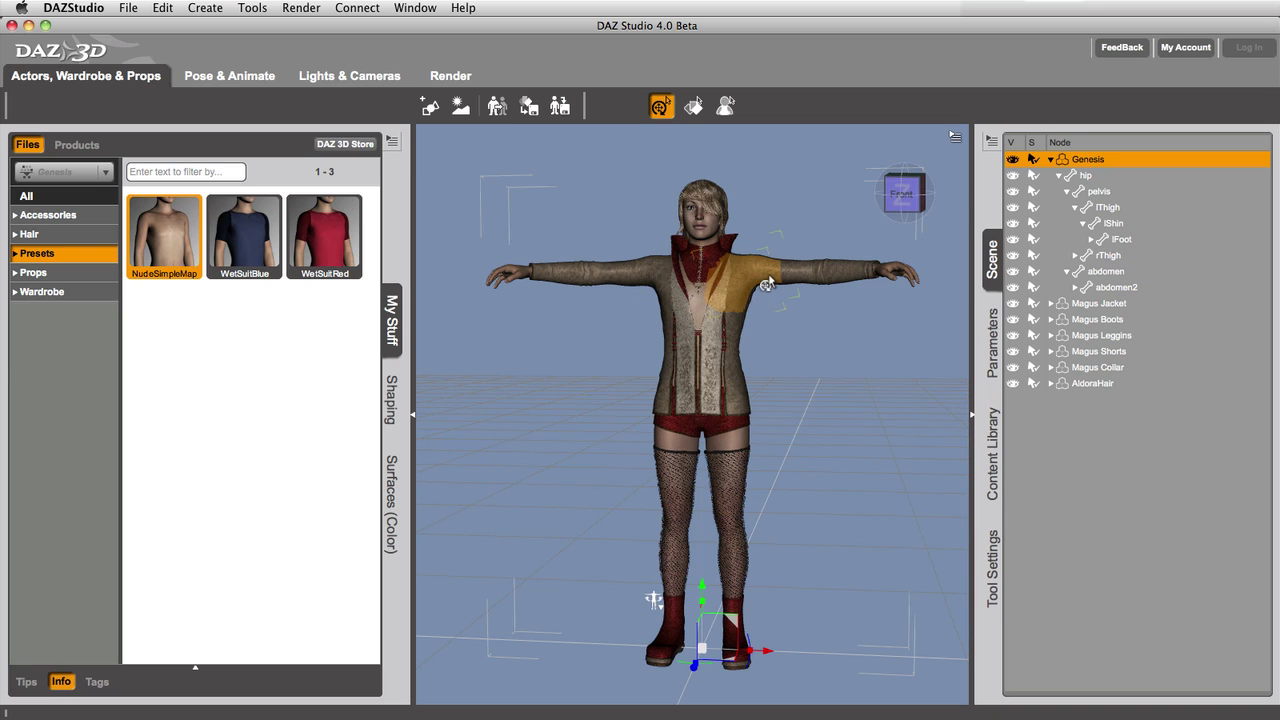
# Step: Orbit the view to a three-quarter angle twice, returning to the Front view each time
pyautogui.moveTo(909, 209)
pyautogui.moveTo(909, 209); pyautogui.dragTo(868, 212)
pyautogui.click(900, 198)
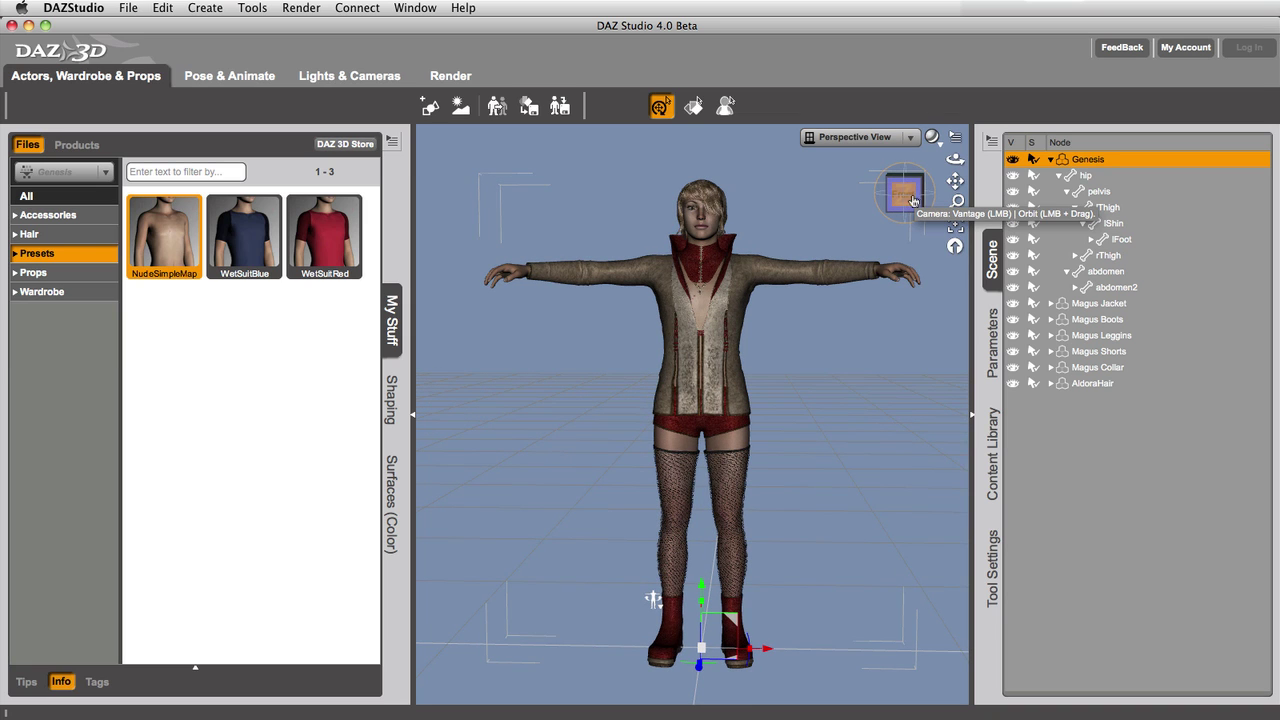
pyautogui.moveTo(912, 201); pyautogui.dragTo(885, 198)
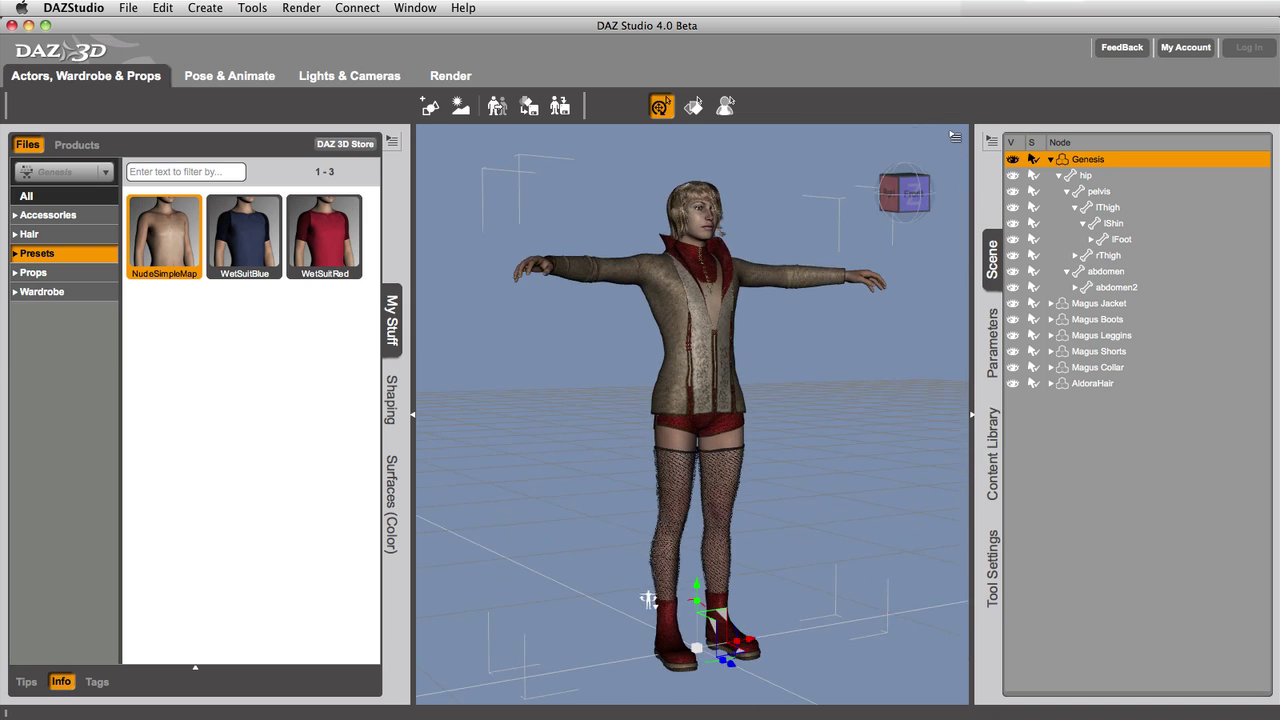
pyautogui.click(905, 195)
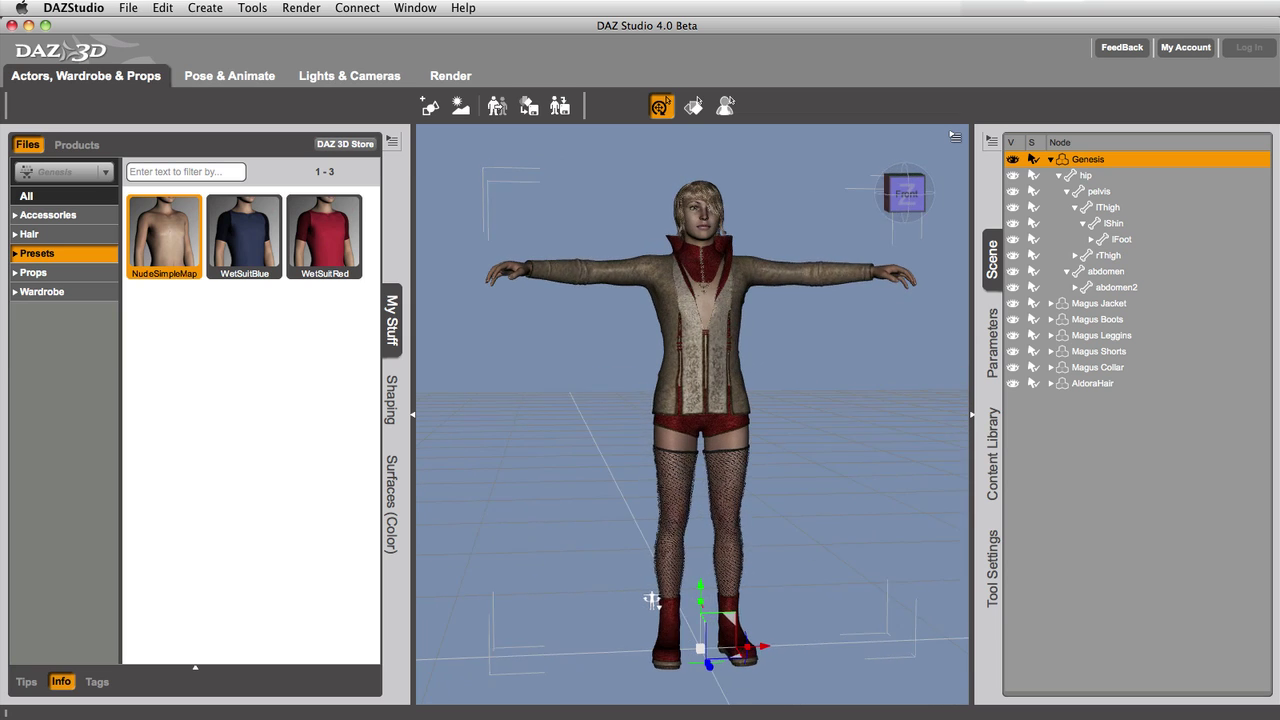